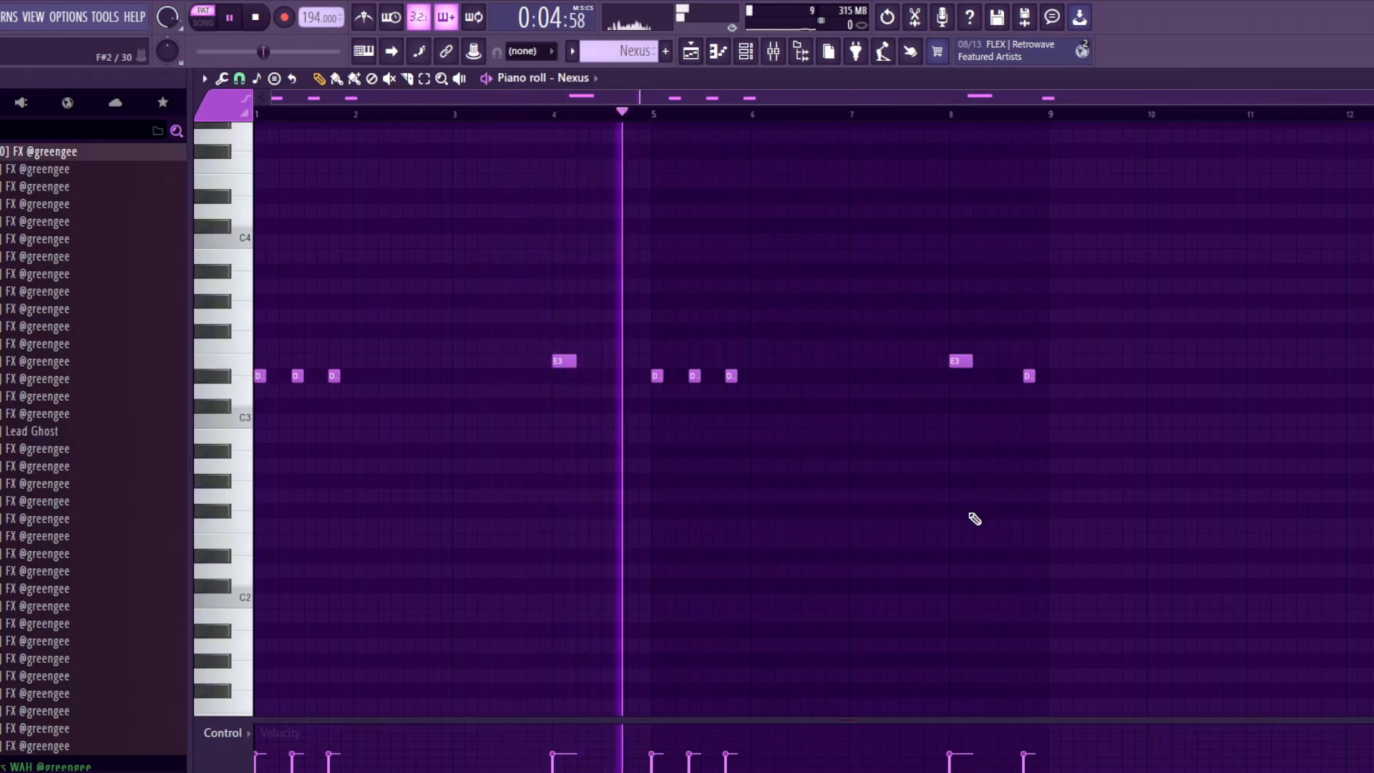
Listen to the Nexus and Nexus #2 melody patterns in the piano roll and stop each playback
{"action": "key", "text": "space"}
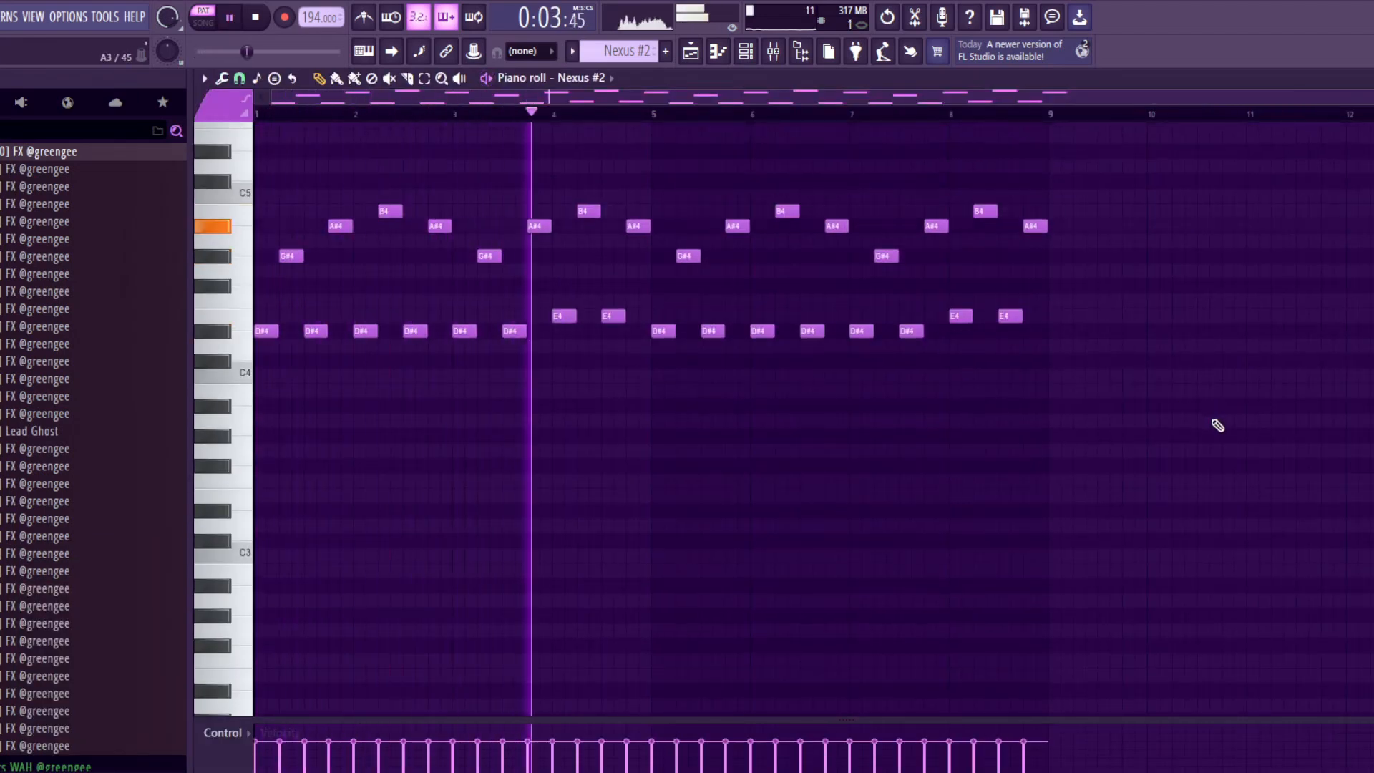
{"action": "key", "text": "space"}
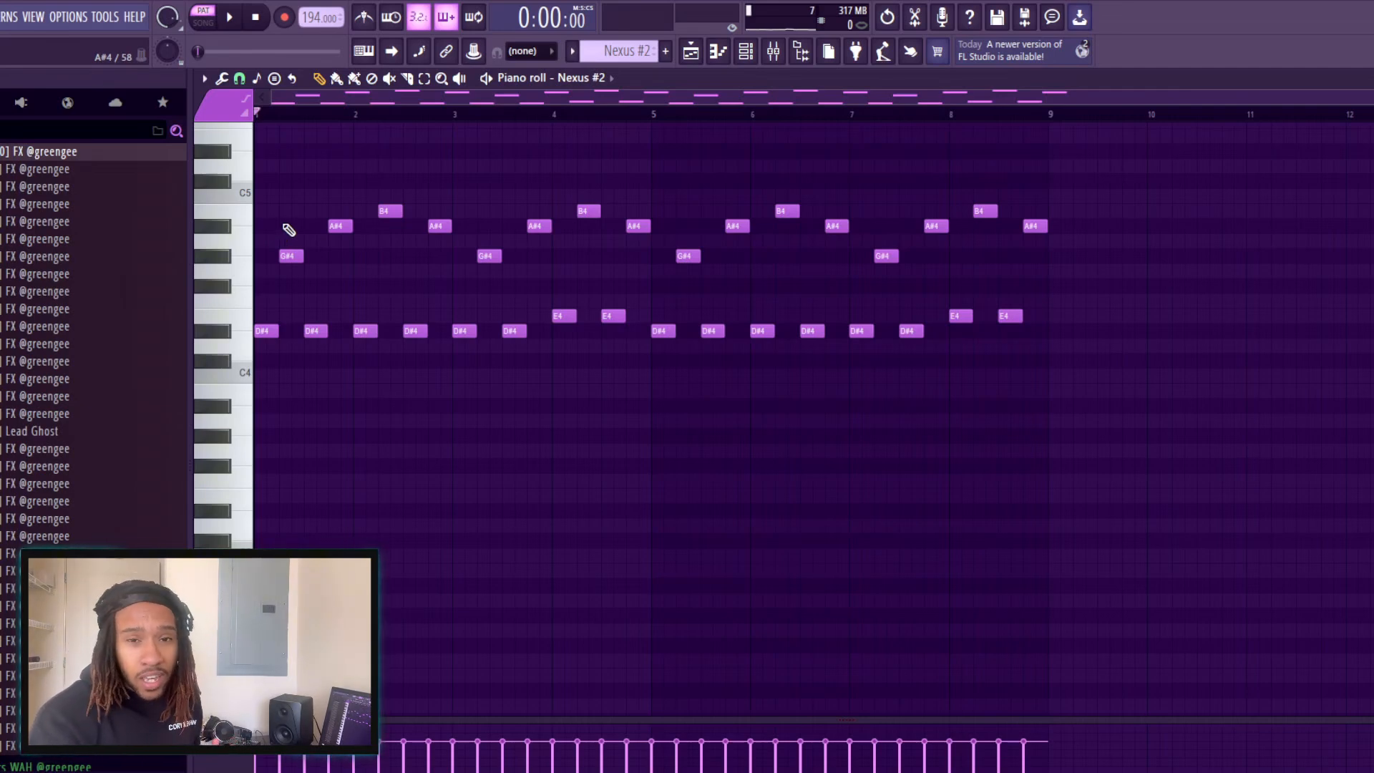
{"action": "scroll", "coordinate": [915, 147], "scroll_direction": "up", "scroll_amount": 1}
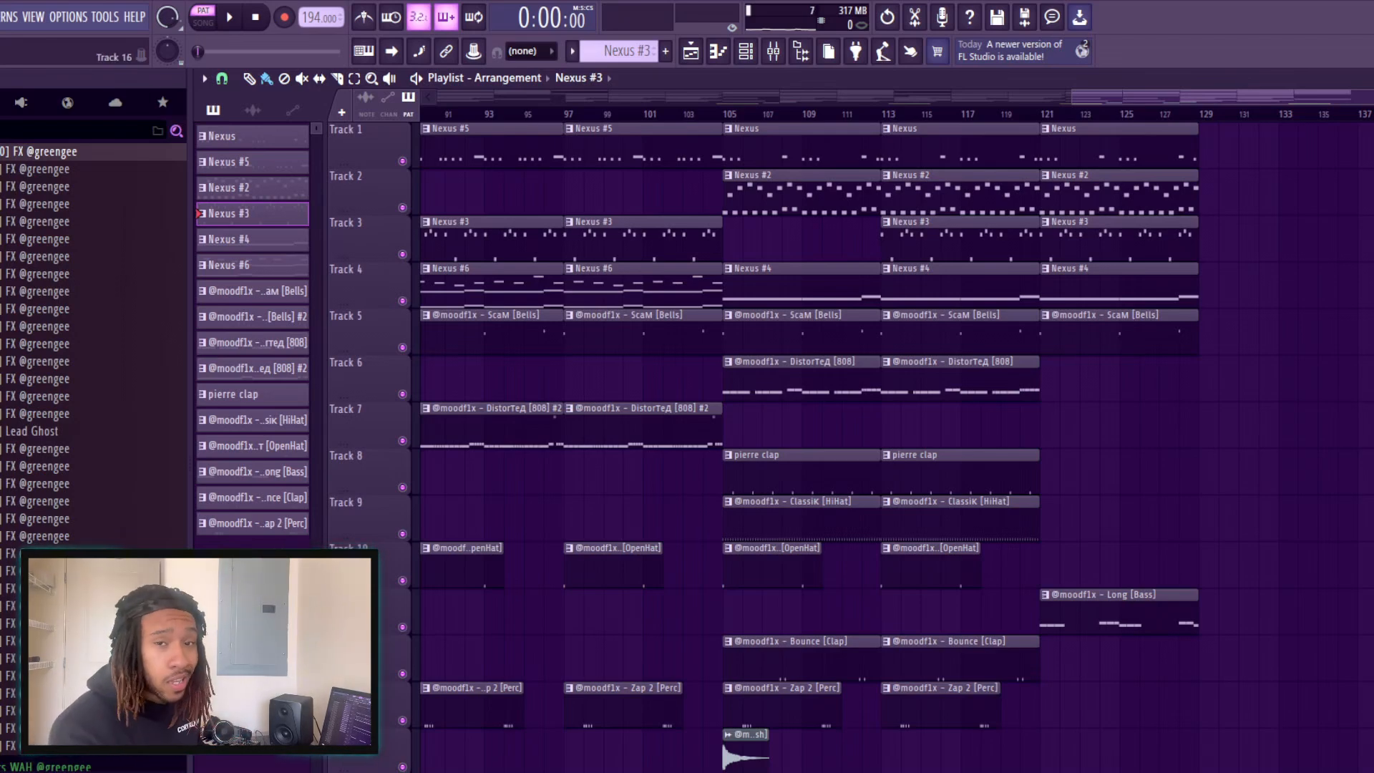
Open the Nexus #3 pattern's notes, play the pattern through, and return to the playlist
{"action": "key", "text": "F7"}
{"action": "key", "text": "space"}
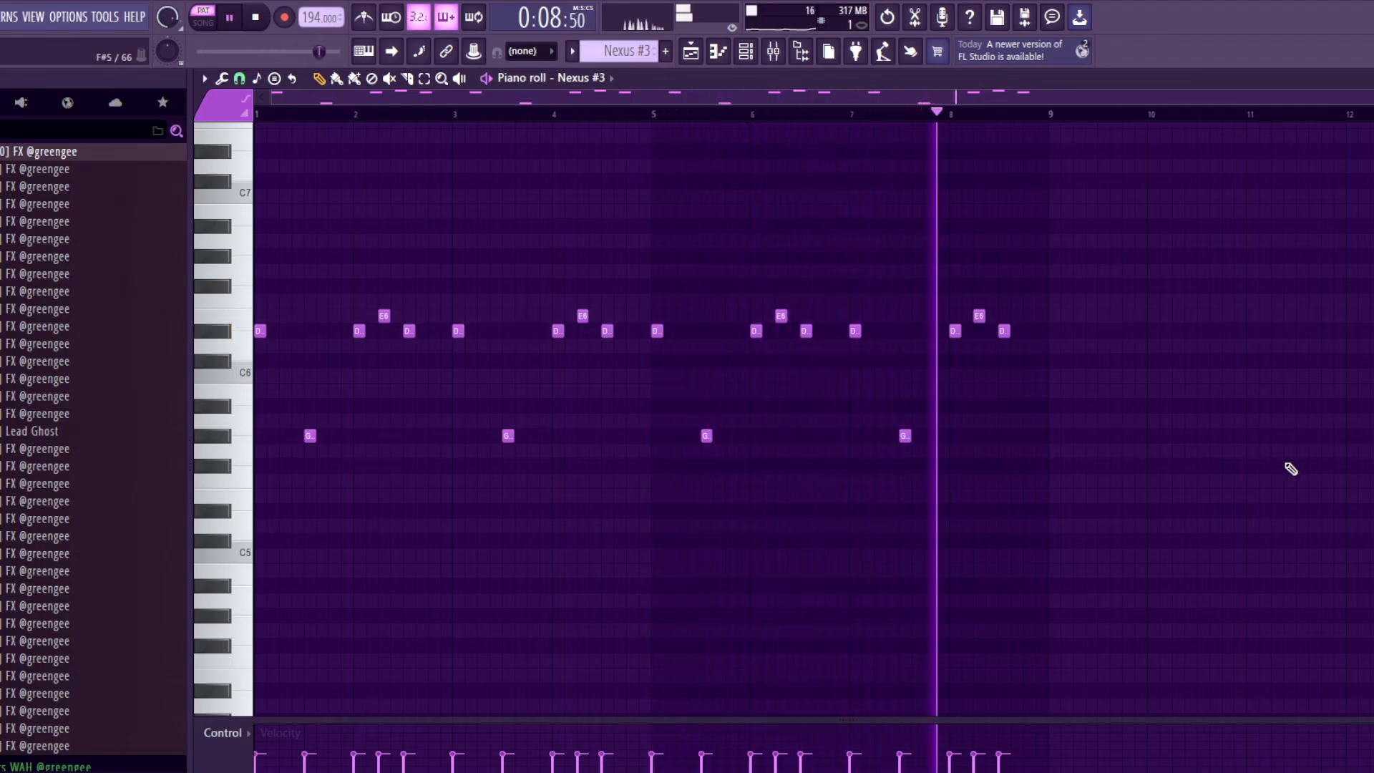
{"action": "key", "text": "space"}
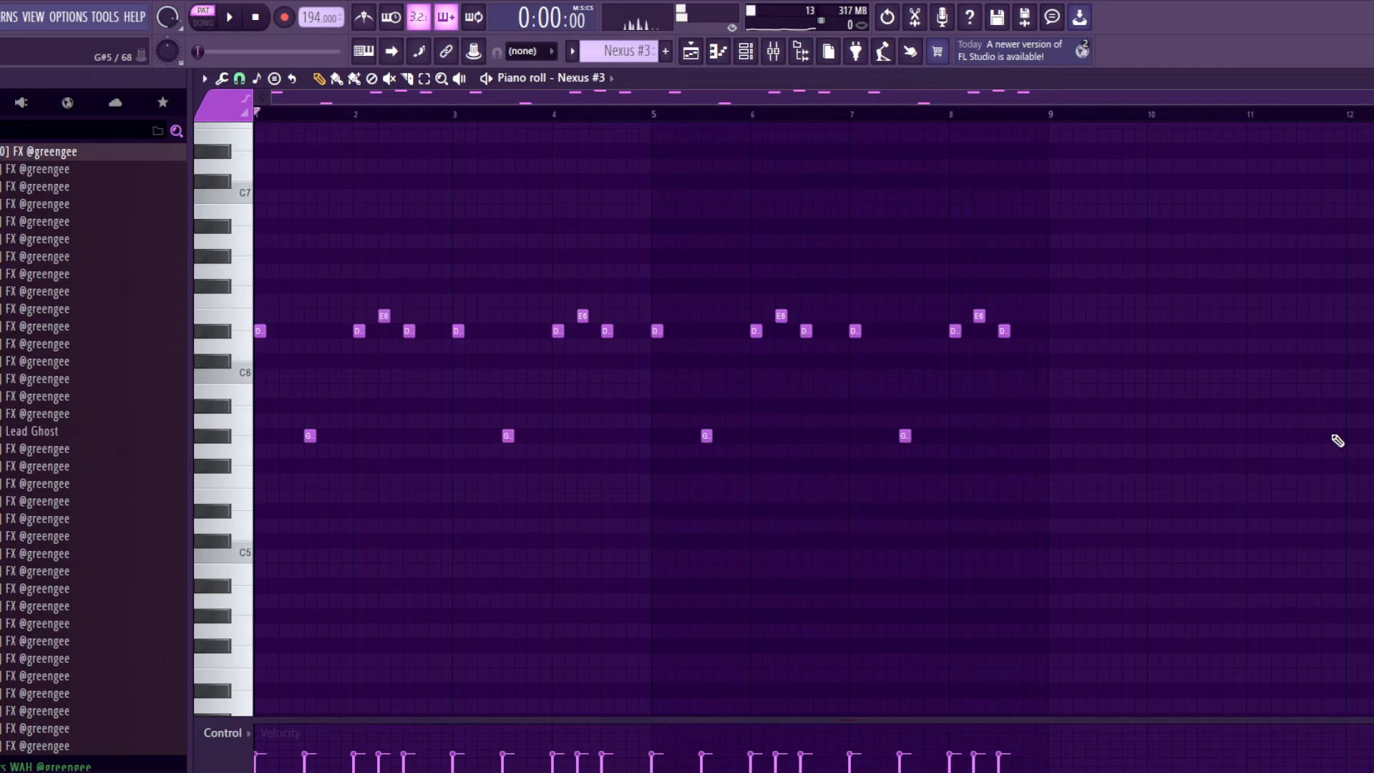
{"action": "key", "text": "F5"}
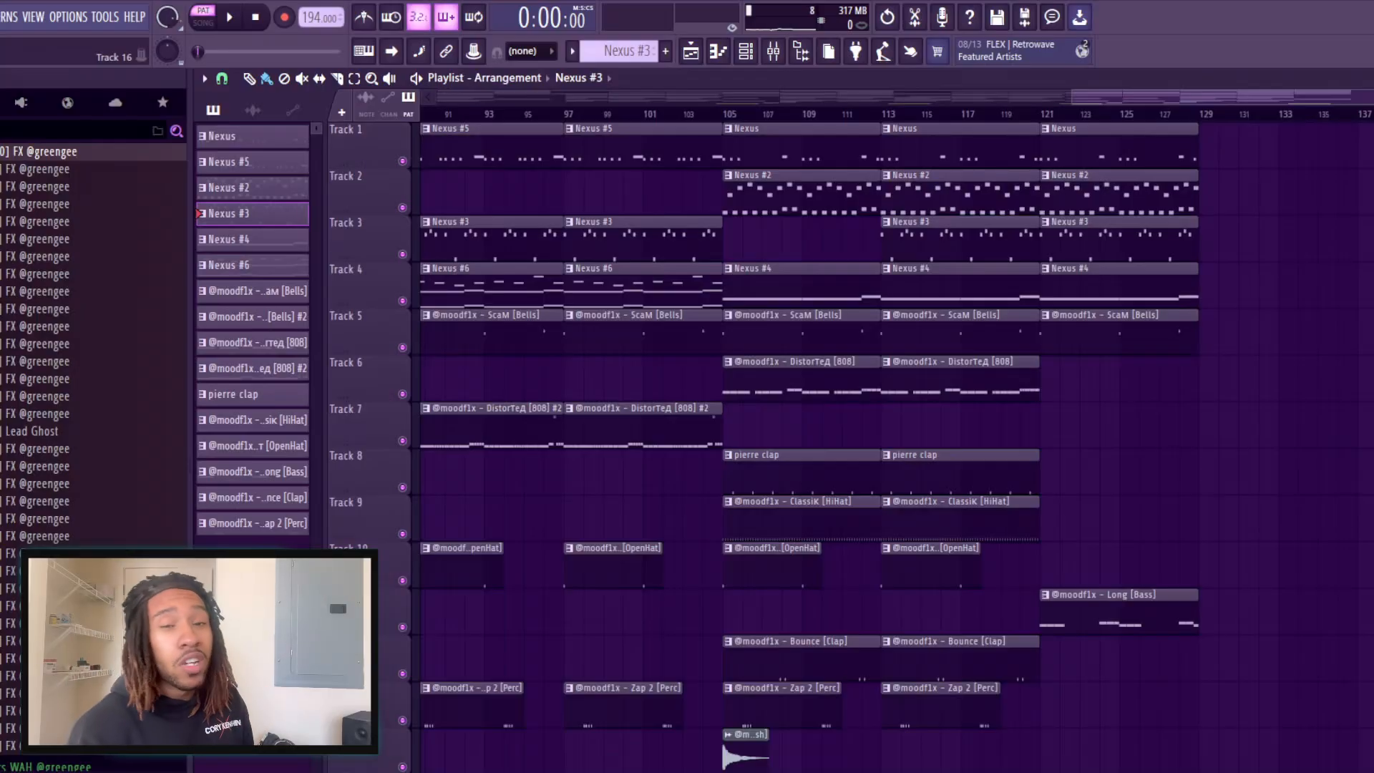
Play the Nexus #4 pattern and examine its sustained notes in the piano roll
{"action": "key", "text": "space"}
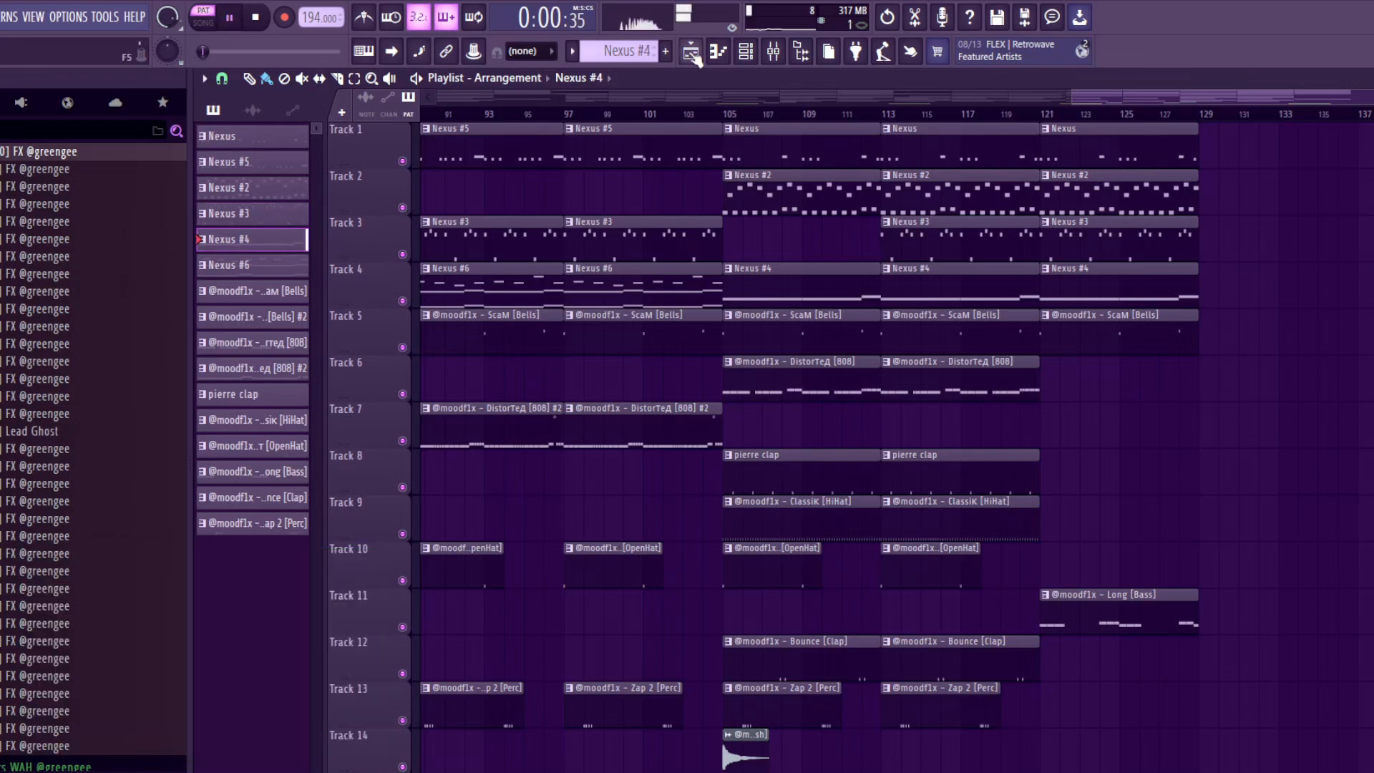
{"action": "left_click", "coordinate": [746, 52]}
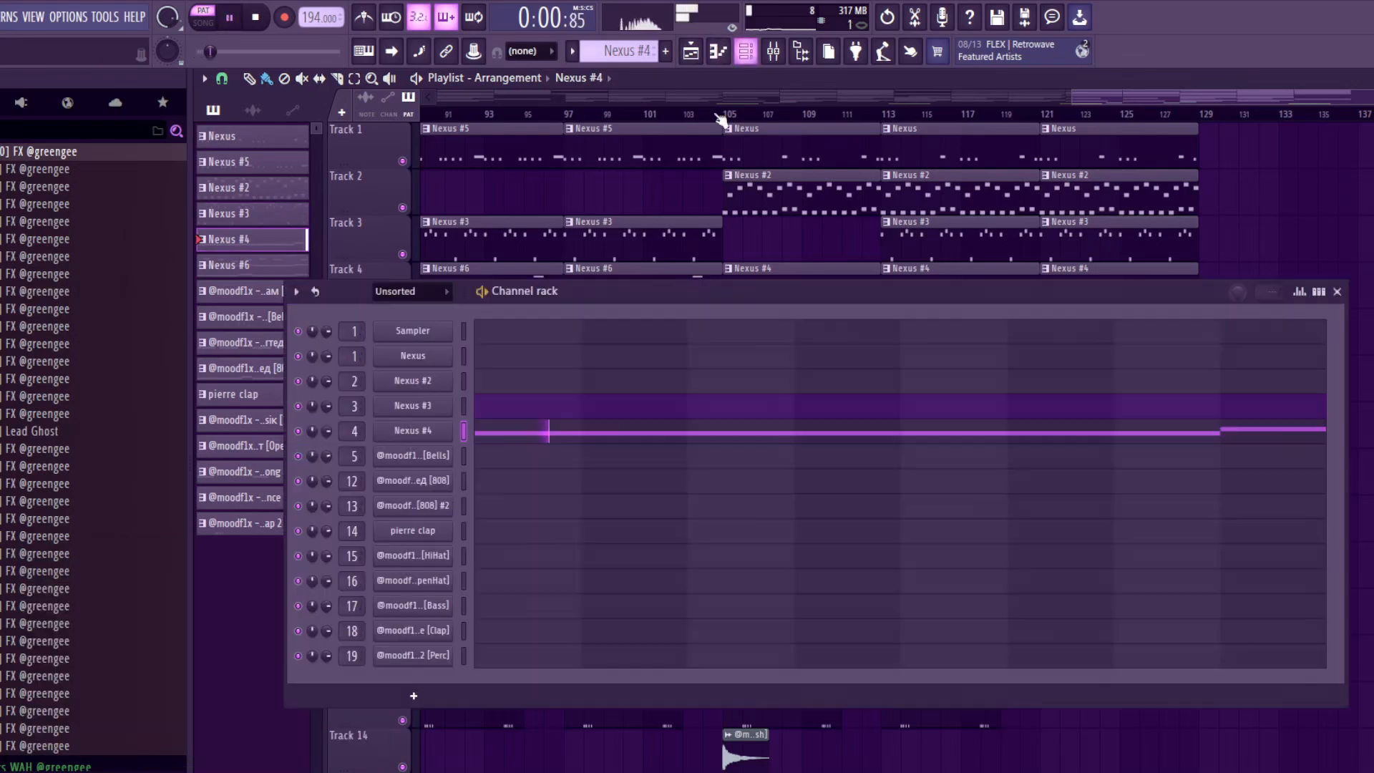
{"action": "left_click", "coordinate": [629, 441]}
{"action": "scroll", "coordinate": [780, 412], "scroll_direction": "down", "scroll_amount": 1}
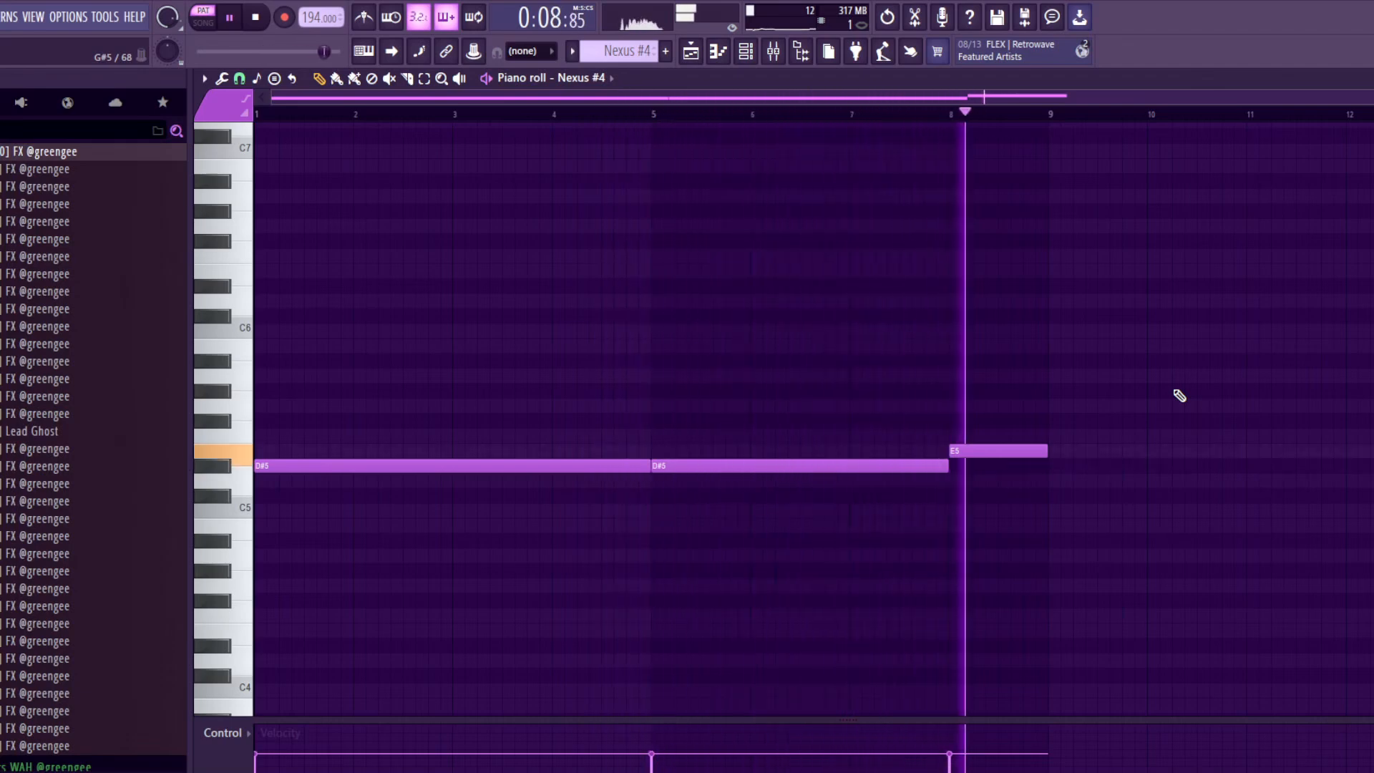
{"action": "key", "text": "space"}
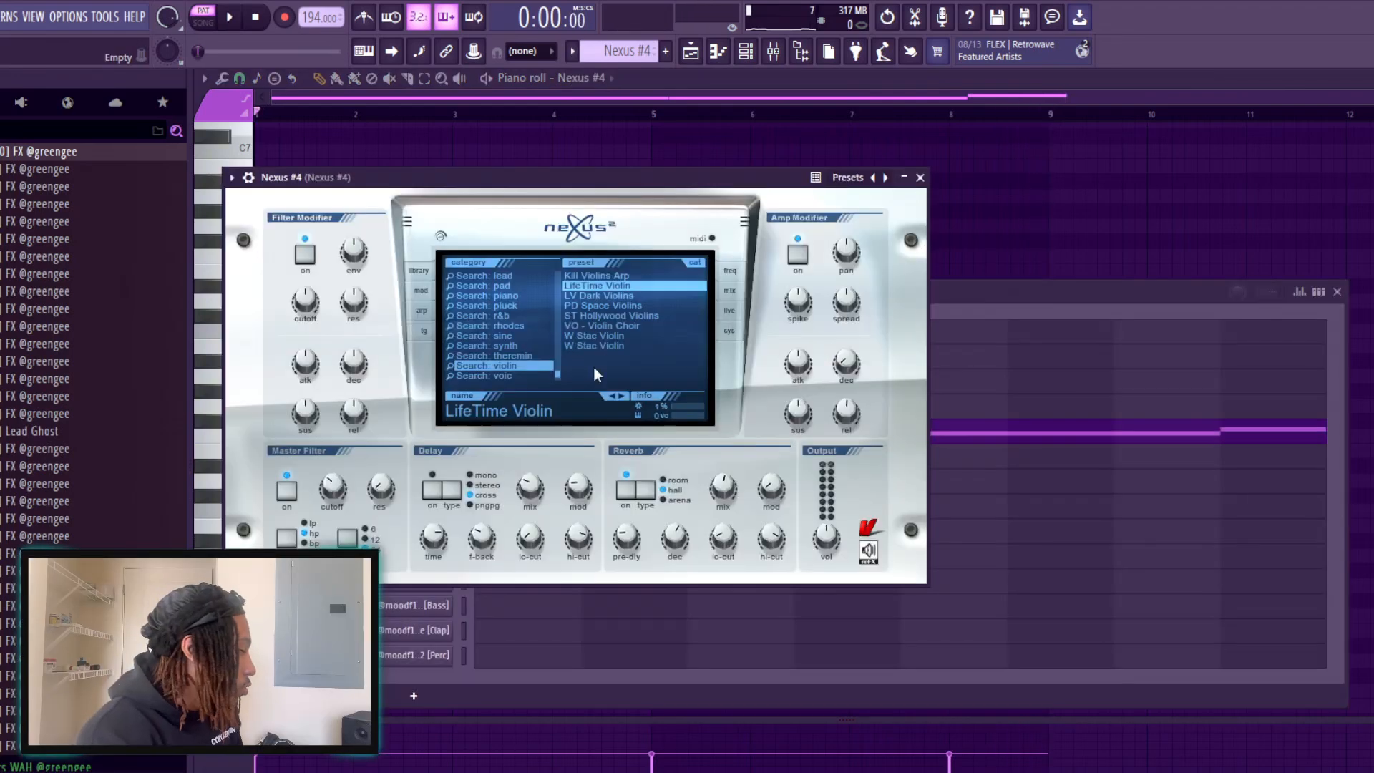
Close the Nexus #4 instrument window and channel rack, and highlight the pattern's final E5 note before returning to the playlist
{"action": "left_click", "coordinate": [921, 177]}
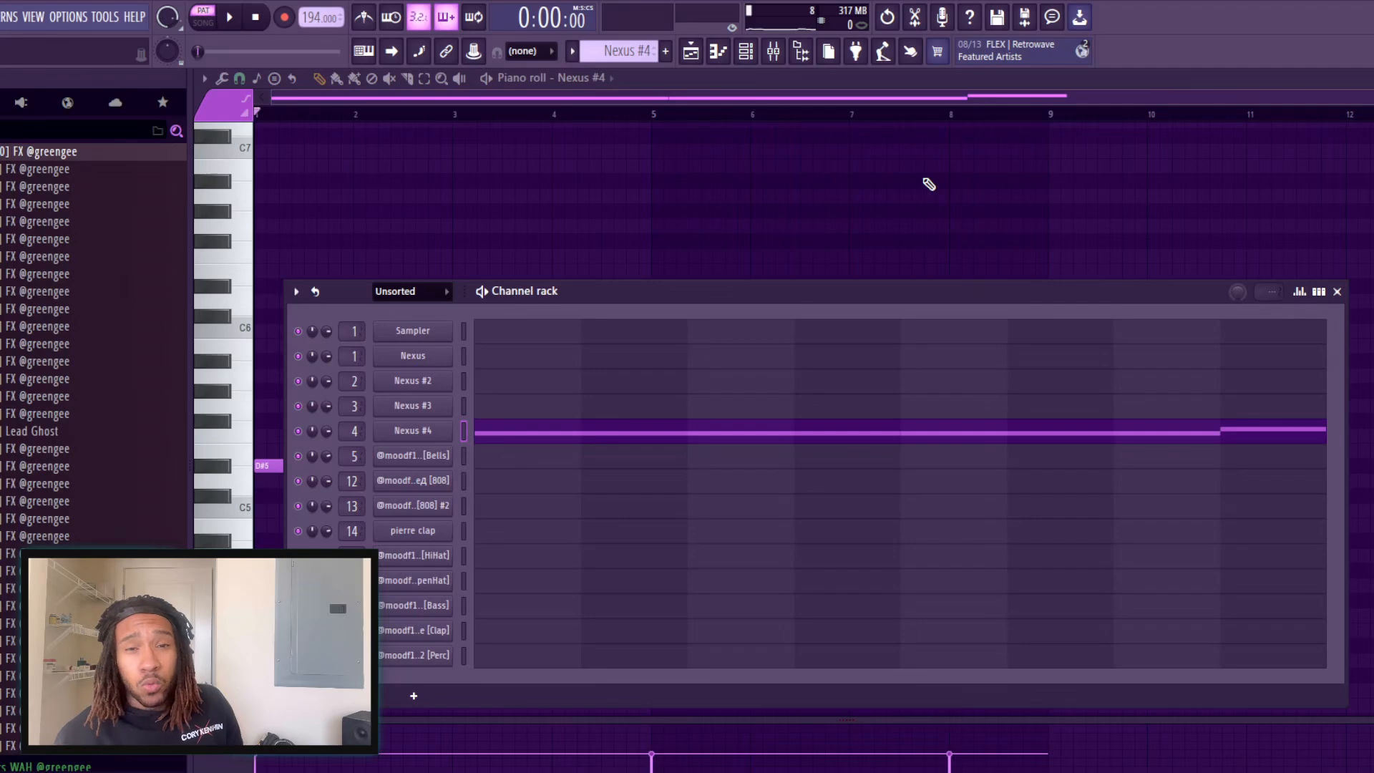
{"action": "key", "text": "F6"}
{"action": "left_click_drag", "start_coordinate": [1011, 326], "coordinate": [1085, 533]}
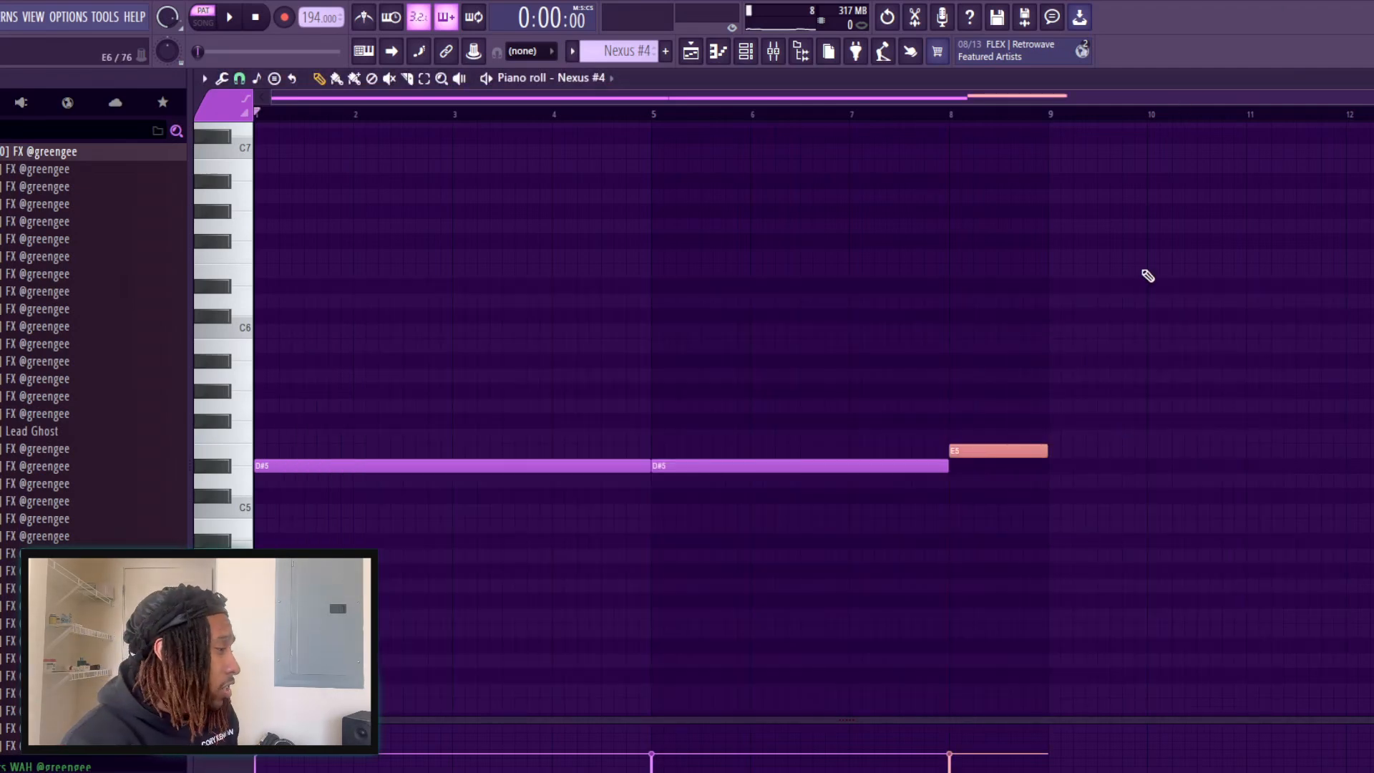
{"action": "left_click", "coordinate": [691, 52]}
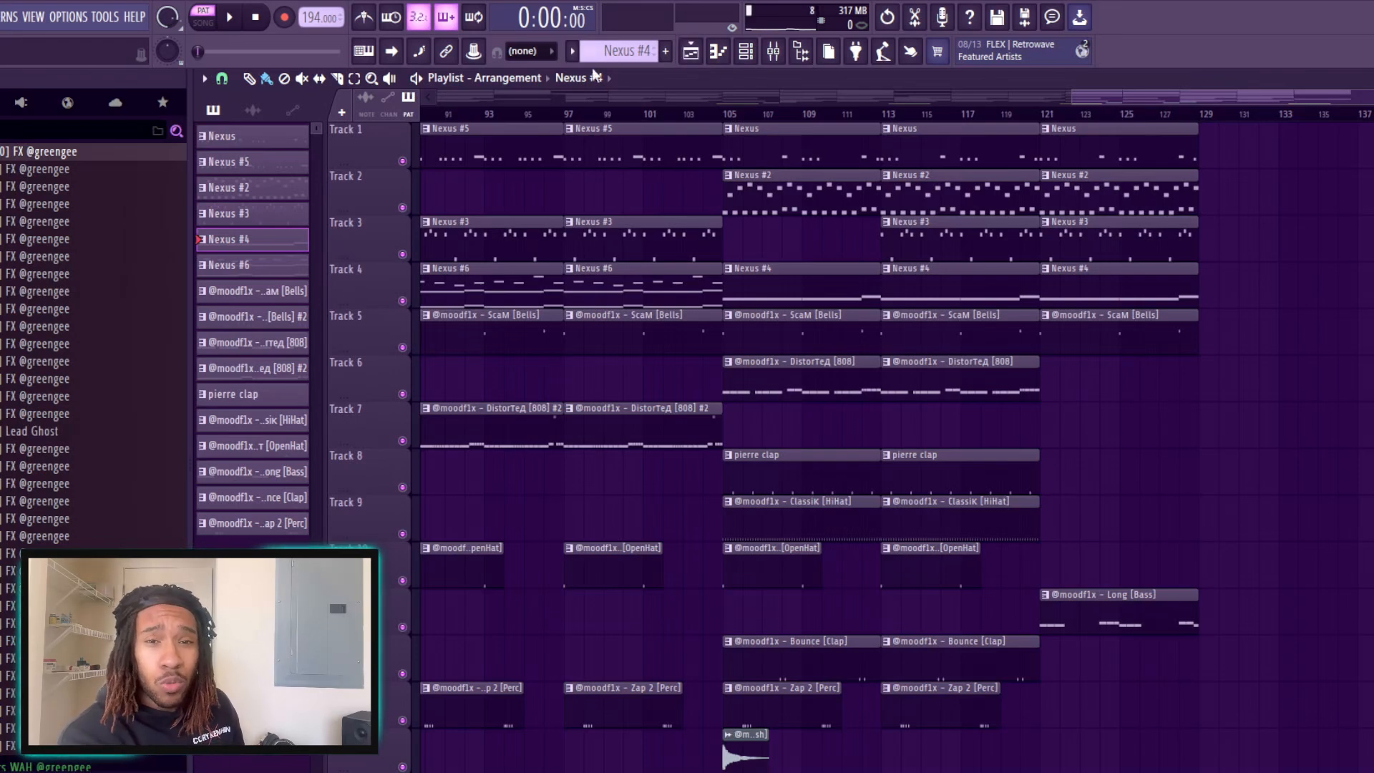
Open the Nexus #6 pattern in the piano roll, play it through, and return to the playlist
{"action": "left_click", "coordinate": [258, 291]}
{"action": "double_click", "coordinate": [738, 126]}
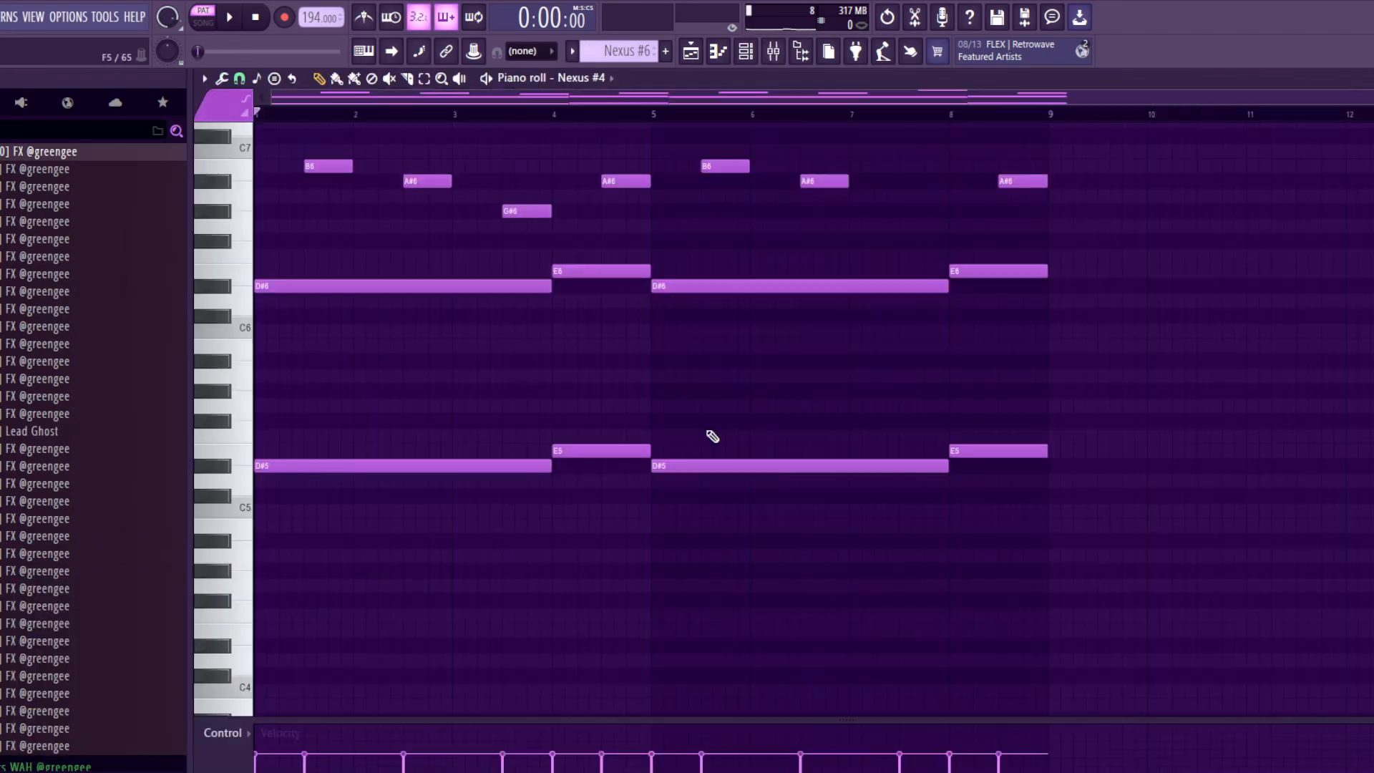
{"action": "key", "text": "space"}
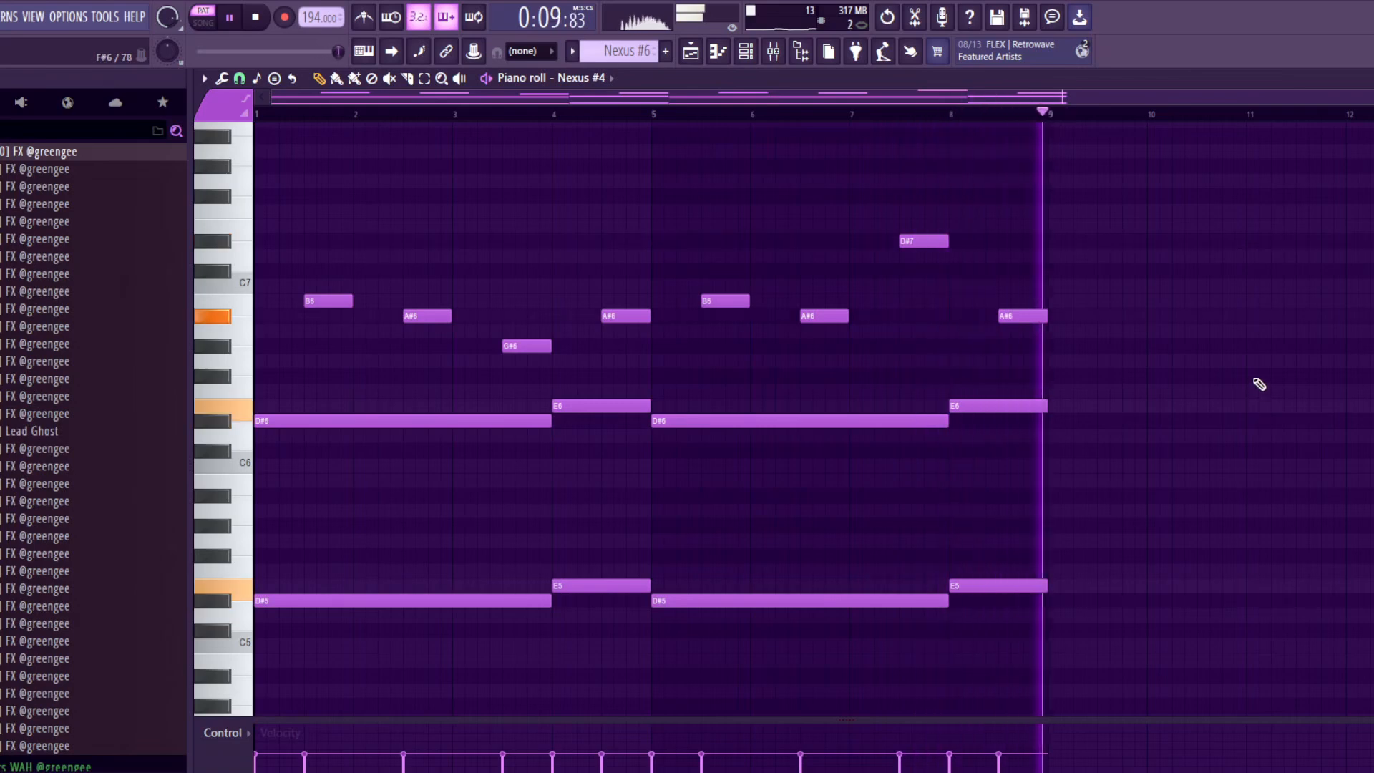
{"action": "key", "text": "space"}
{"action": "left_click", "coordinate": [691, 51]}
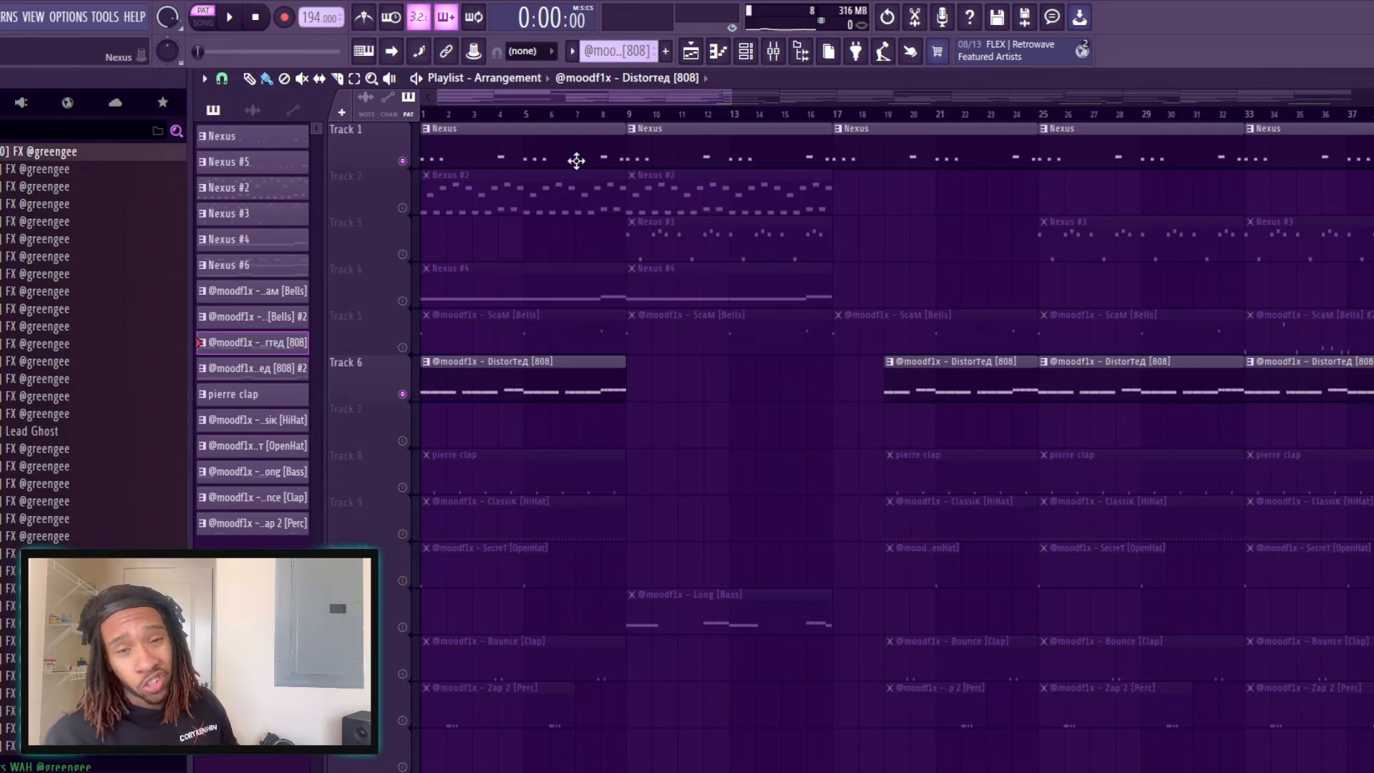
Play the Nexus melody together with the Distorted [808] track and examine the 808 pattern's notes from bar 1
{"action": "key", "text": "space"}
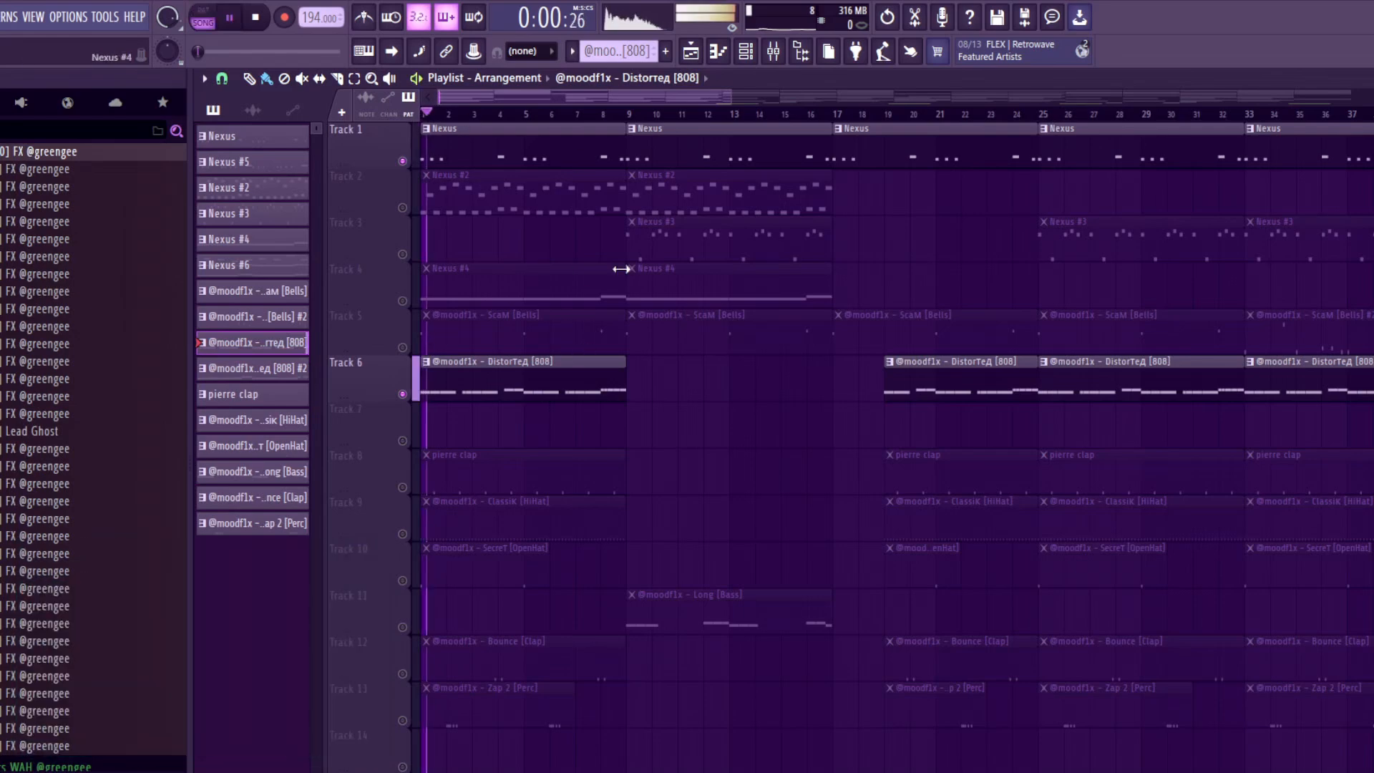
{"action": "left_click_drag", "start_coordinate": [729, 98], "coordinate": [613, 99]}
{"action": "double_click", "coordinate": [670, 390]}
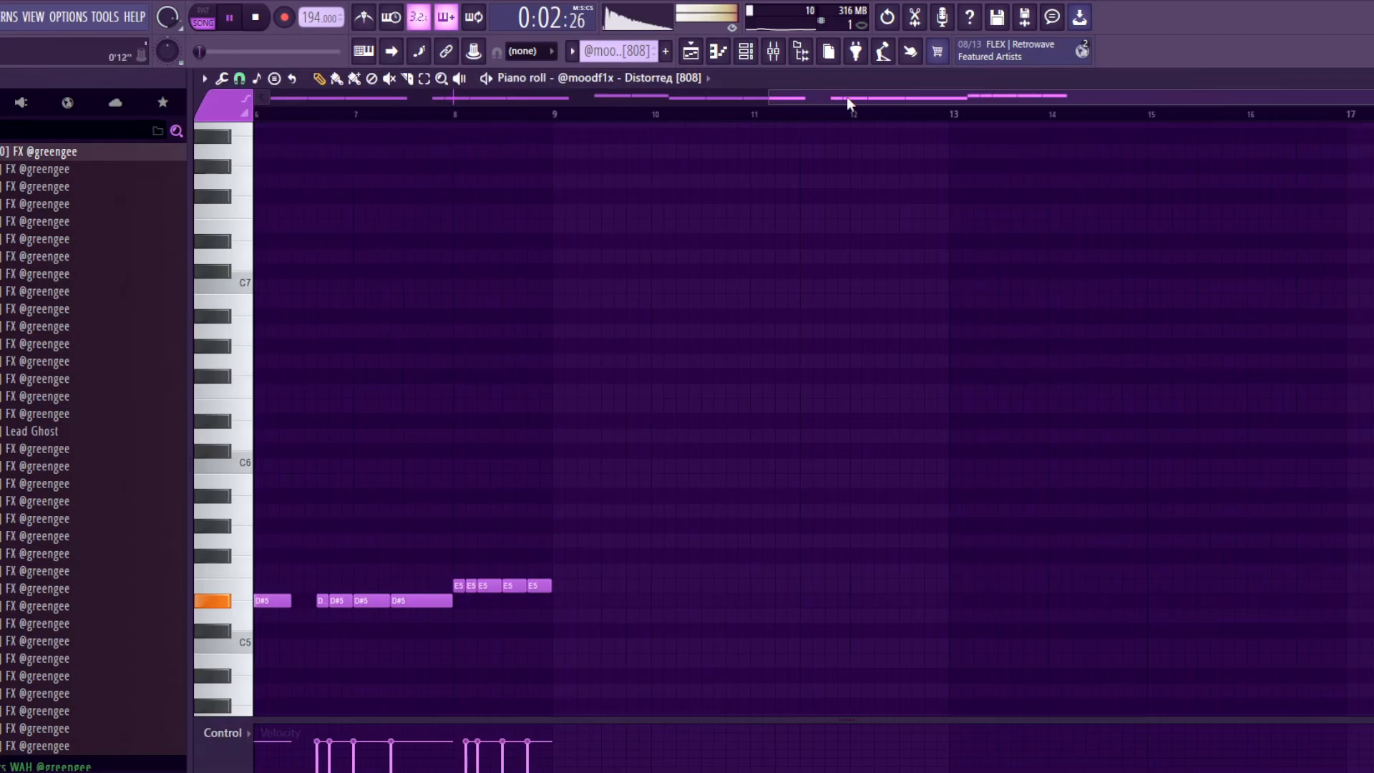
{"action": "left_click_drag", "start_coordinate": [849, 101], "coordinate": [271, 142]}
{"action": "scroll", "coordinate": [1144, 418], "scroll_direction": "down", "scroll_amount": 1}
{"action": "scroll", "coordinate": [1152, 419], "scroll_direction": "down", "scroll_amount": 1}
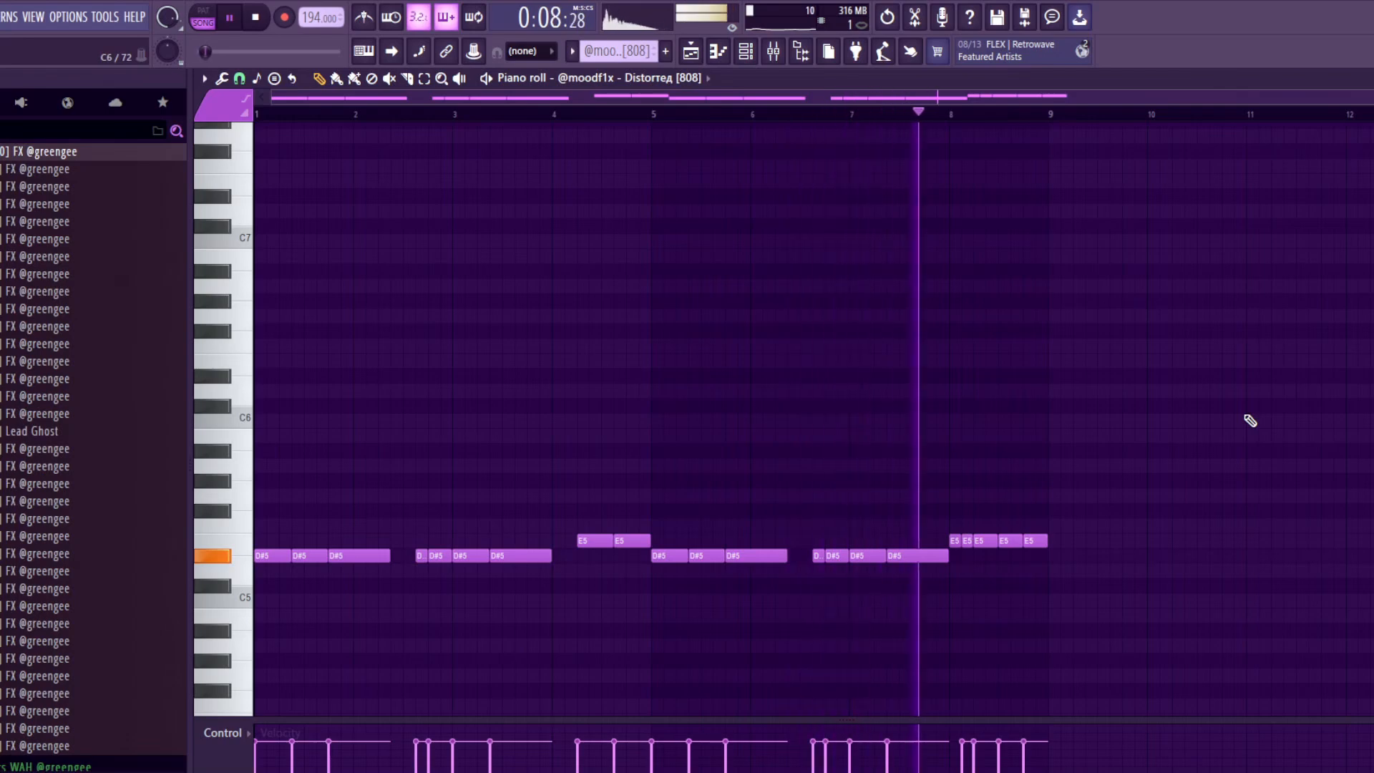
{"action": "key", "text": "space"}
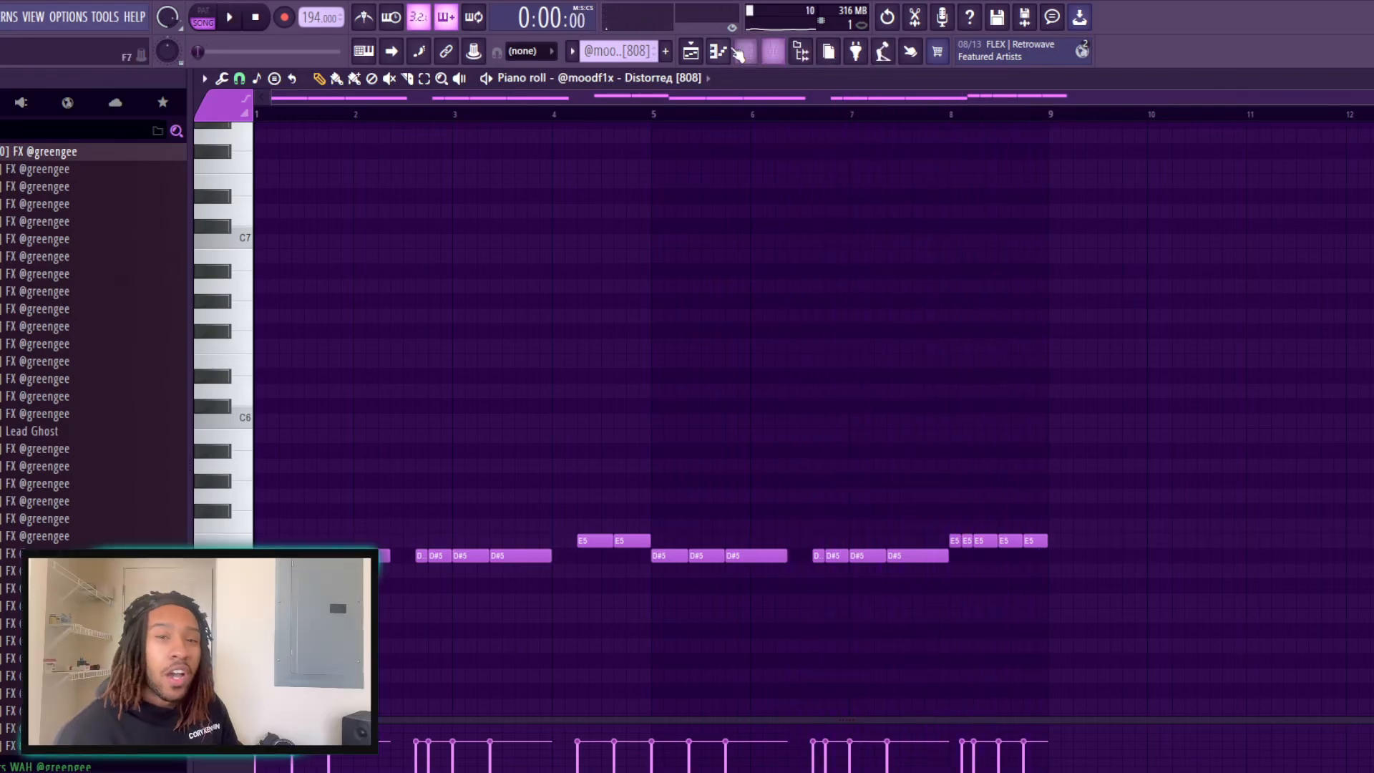
{"action": "left_click", "coordinate": [690, 51]}
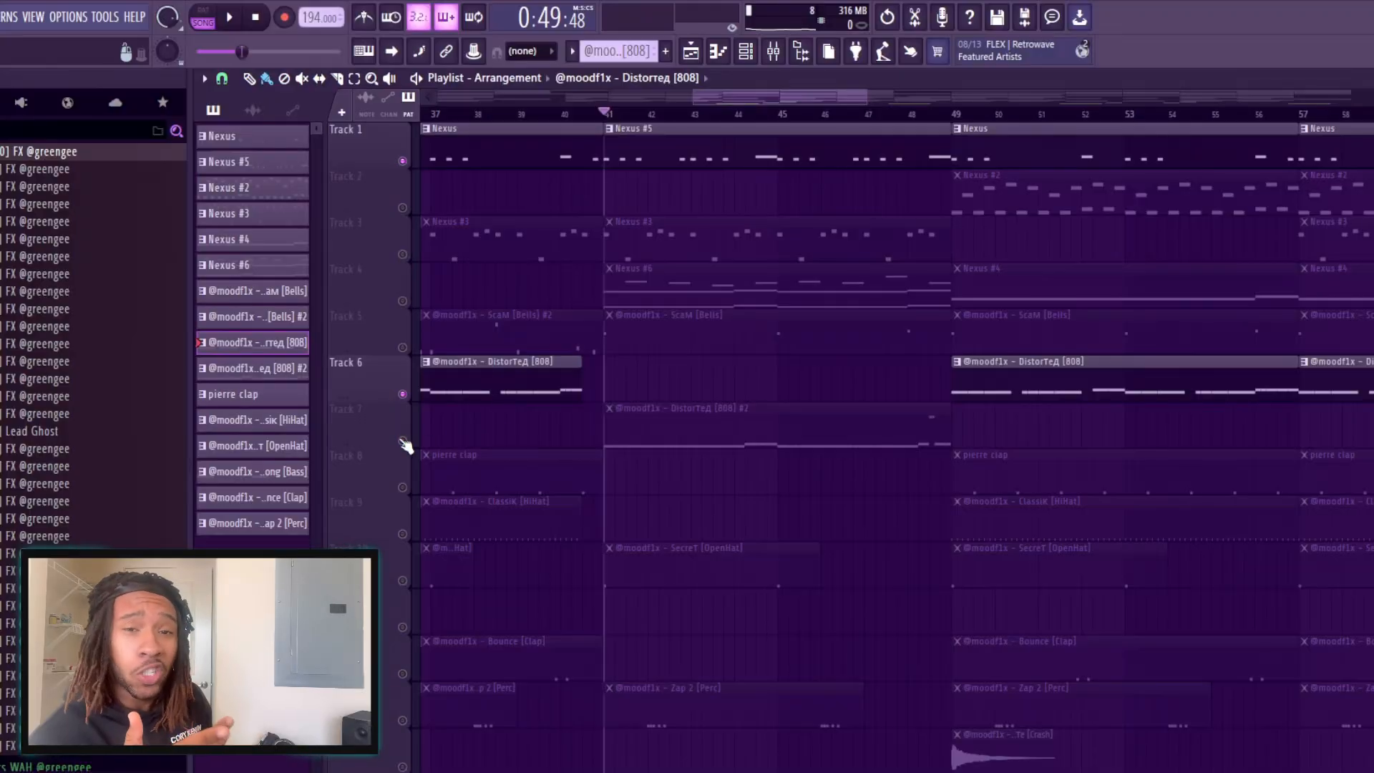
Solo Track 7 together with Track 1 and play the Distorted [808] #2 pattern while viewing its notes
{"action": "right_click", "coordinate": [403, 441]}
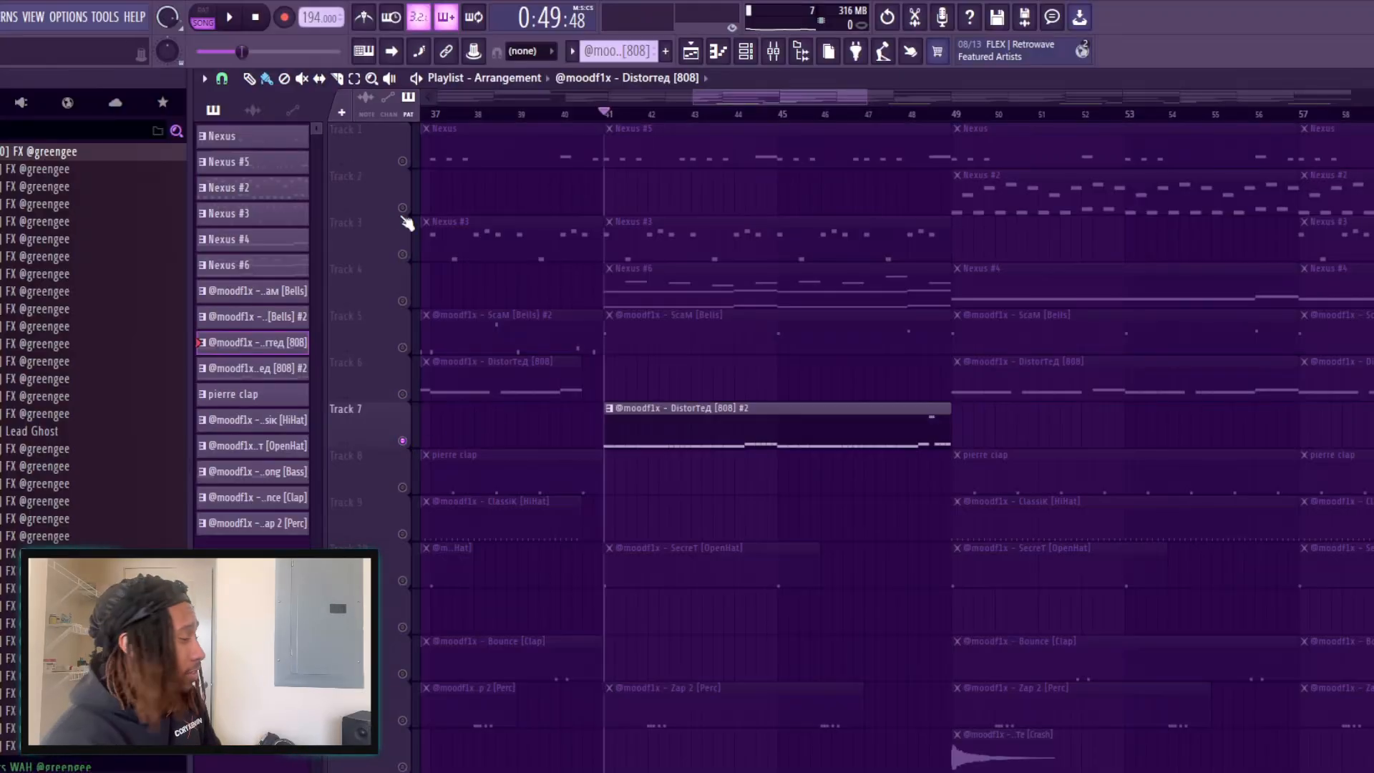
{"action": "left_click", "coordinate": [403, 161]}
{"action": "key", "text": "space"}
{"action": "double_click", "coordinate": [749, 429]}
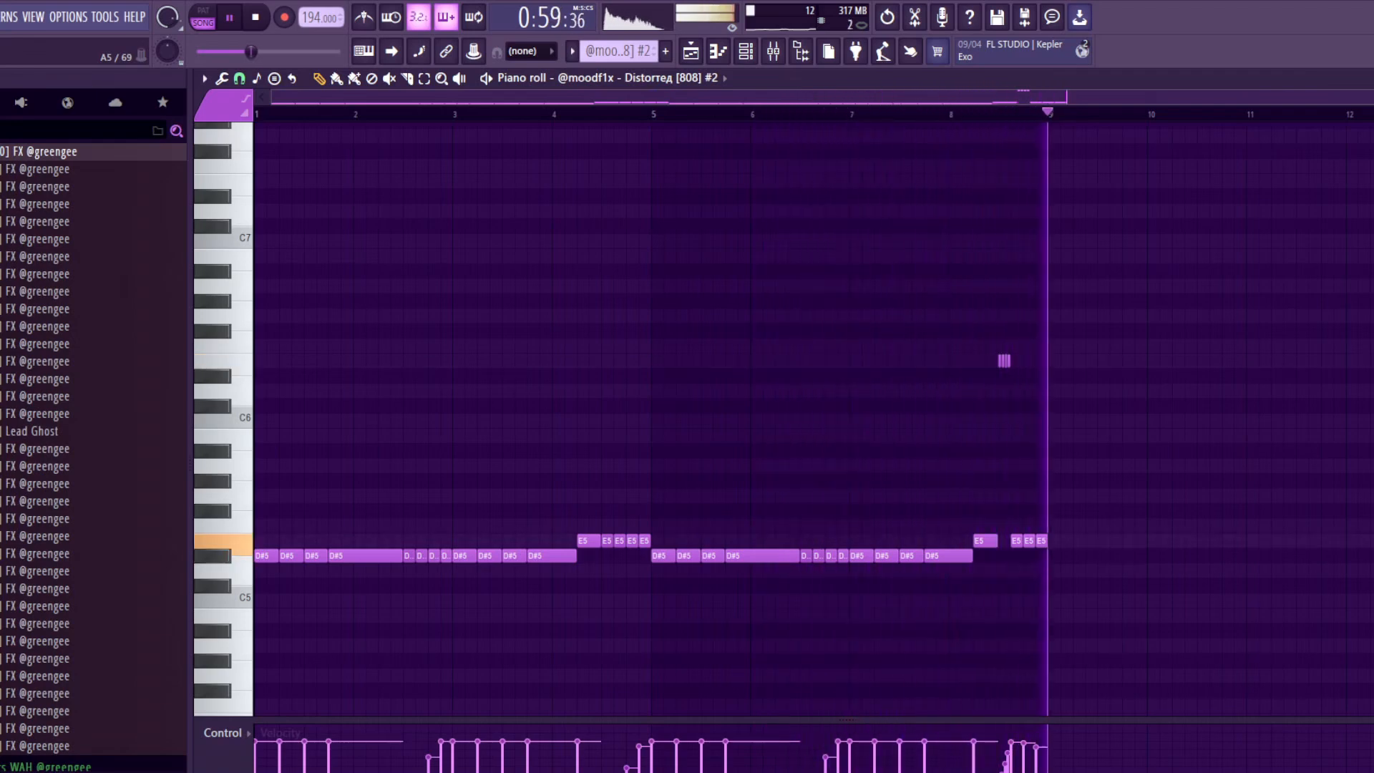
{"action": "key", "text": "space"}
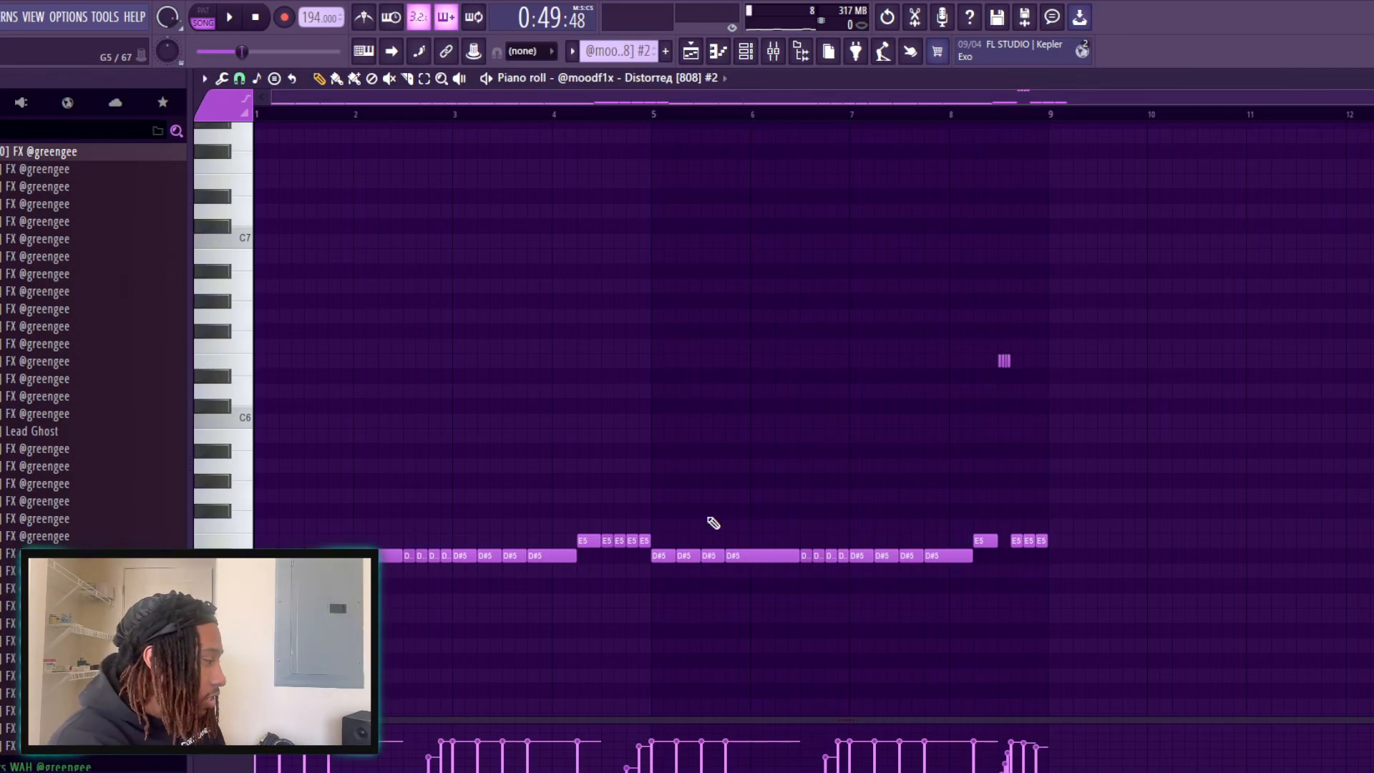
Highlight in turn the 808 #2 pattern's opening D#5 notes, its short D#5 roll, and the high rapid notes after bar 8
{"action": "left_click_drag", "start_coordinate": [395, 501], "coordinate": [261, 598]}
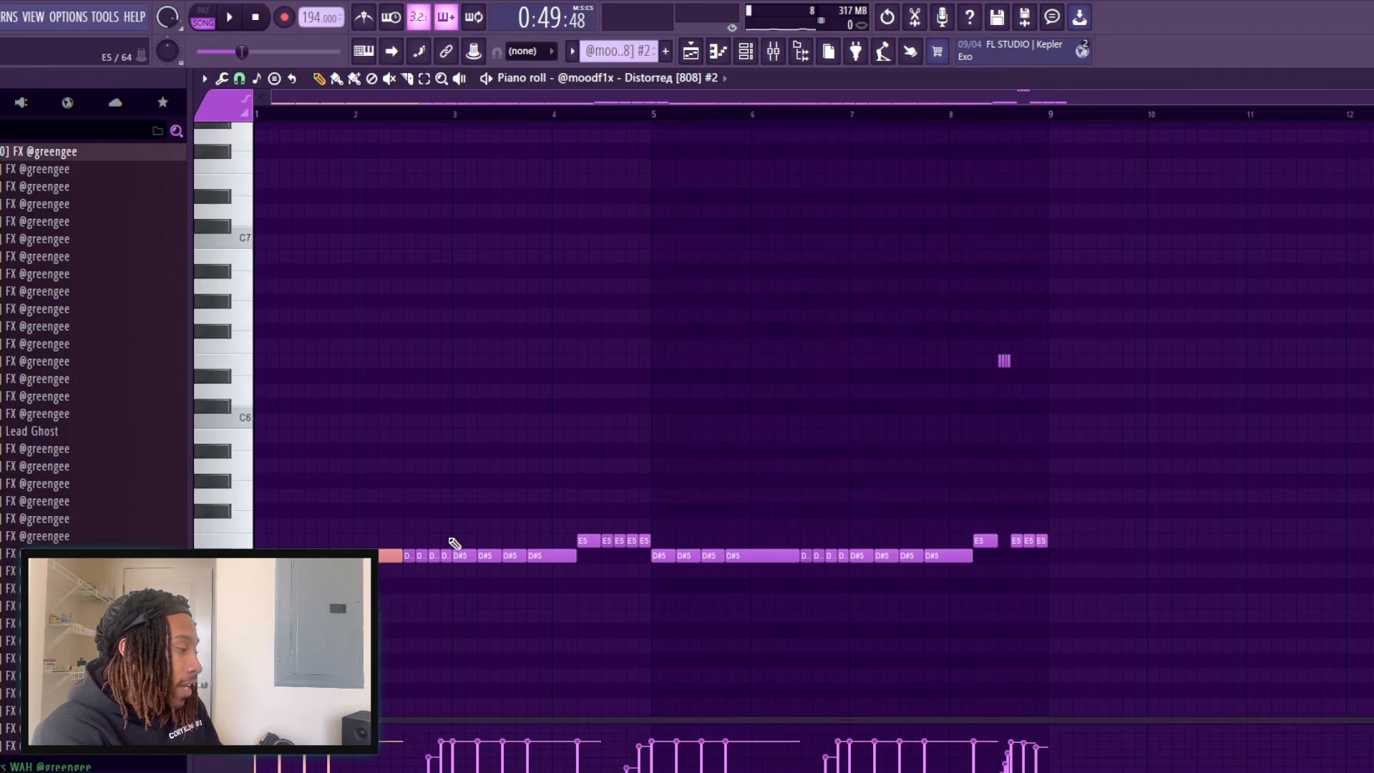
{"action": "left_click_drag", "start_coordinate": [416, 528], "coordinate": [452, 584]}
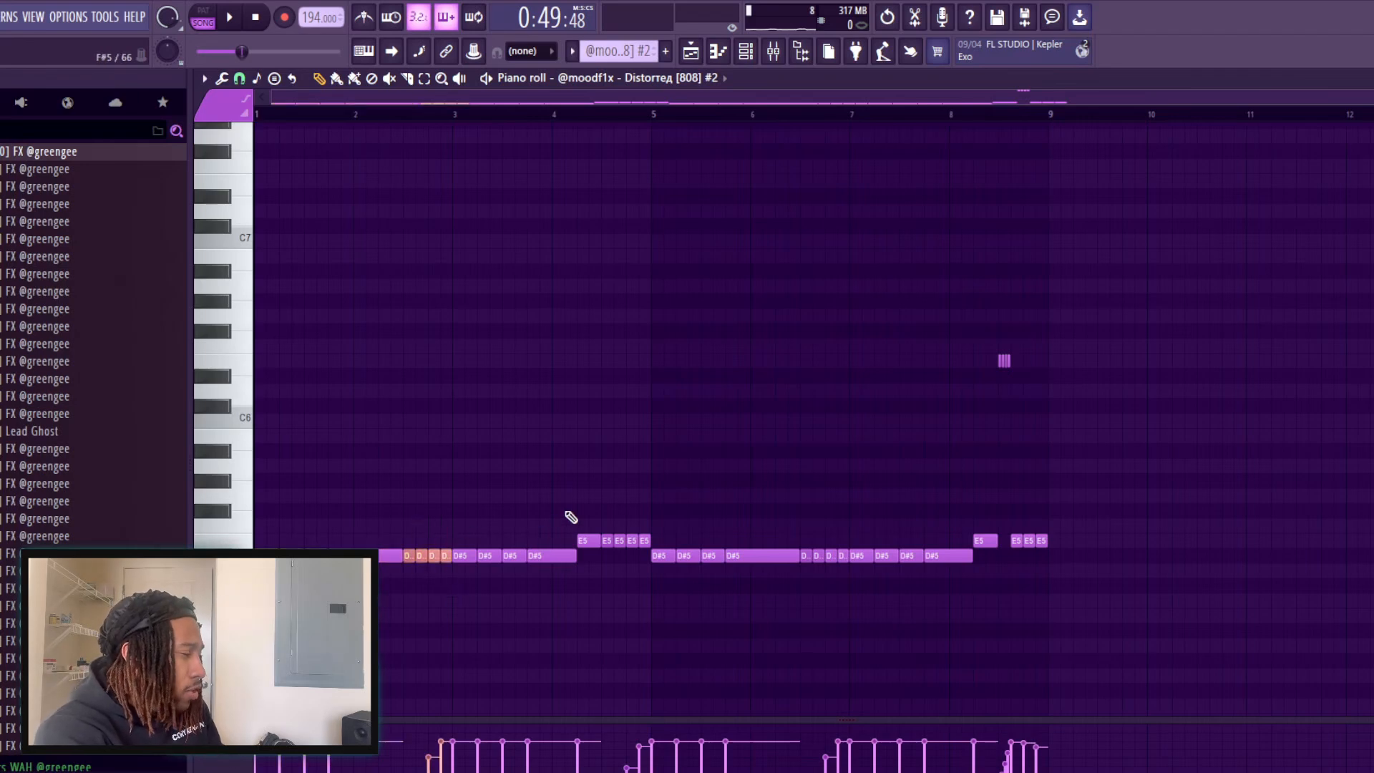
{"action": "left_click_drag", "start_coordinate": [967, 310], "coordinate": [1110, 407]}
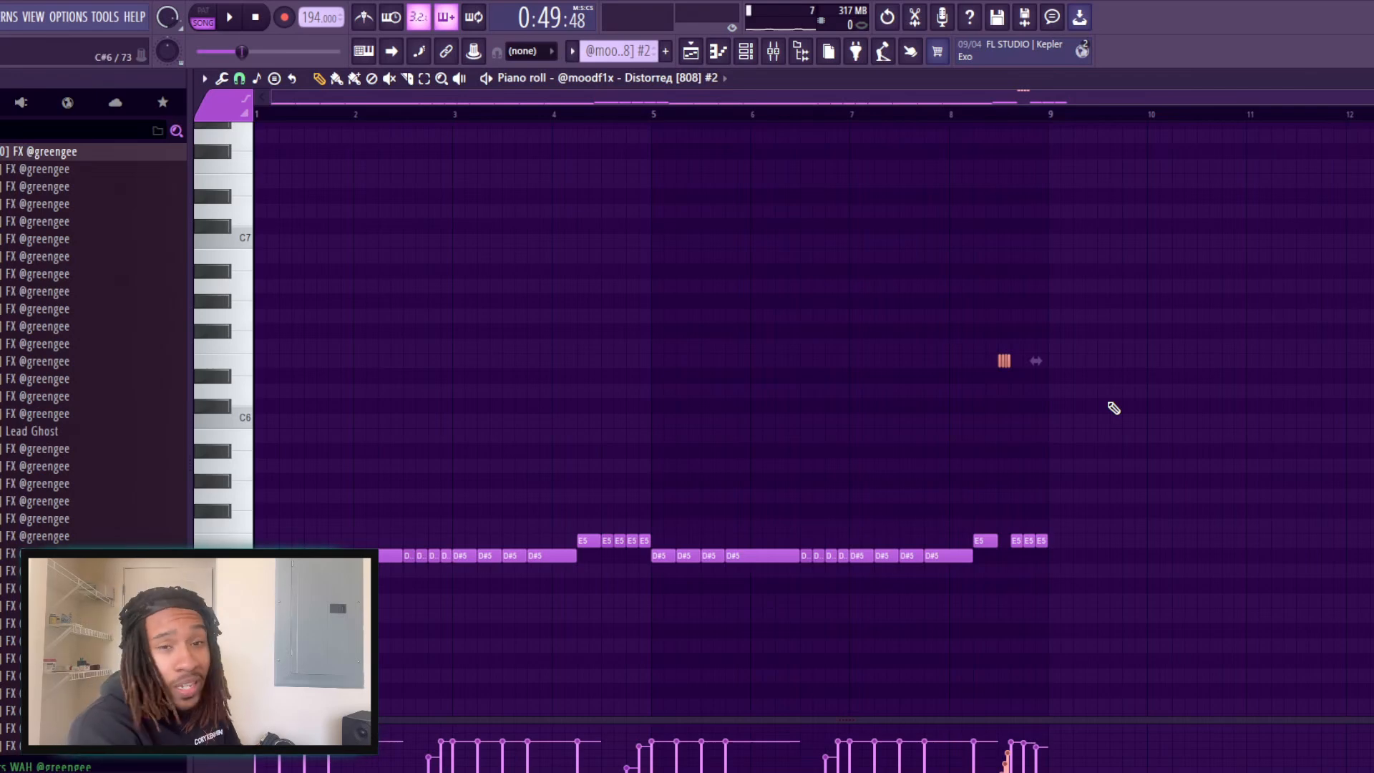
Unmute all playlist tracks and play the full arrangement from bar 49
{"action": "key", "text": "F5"}
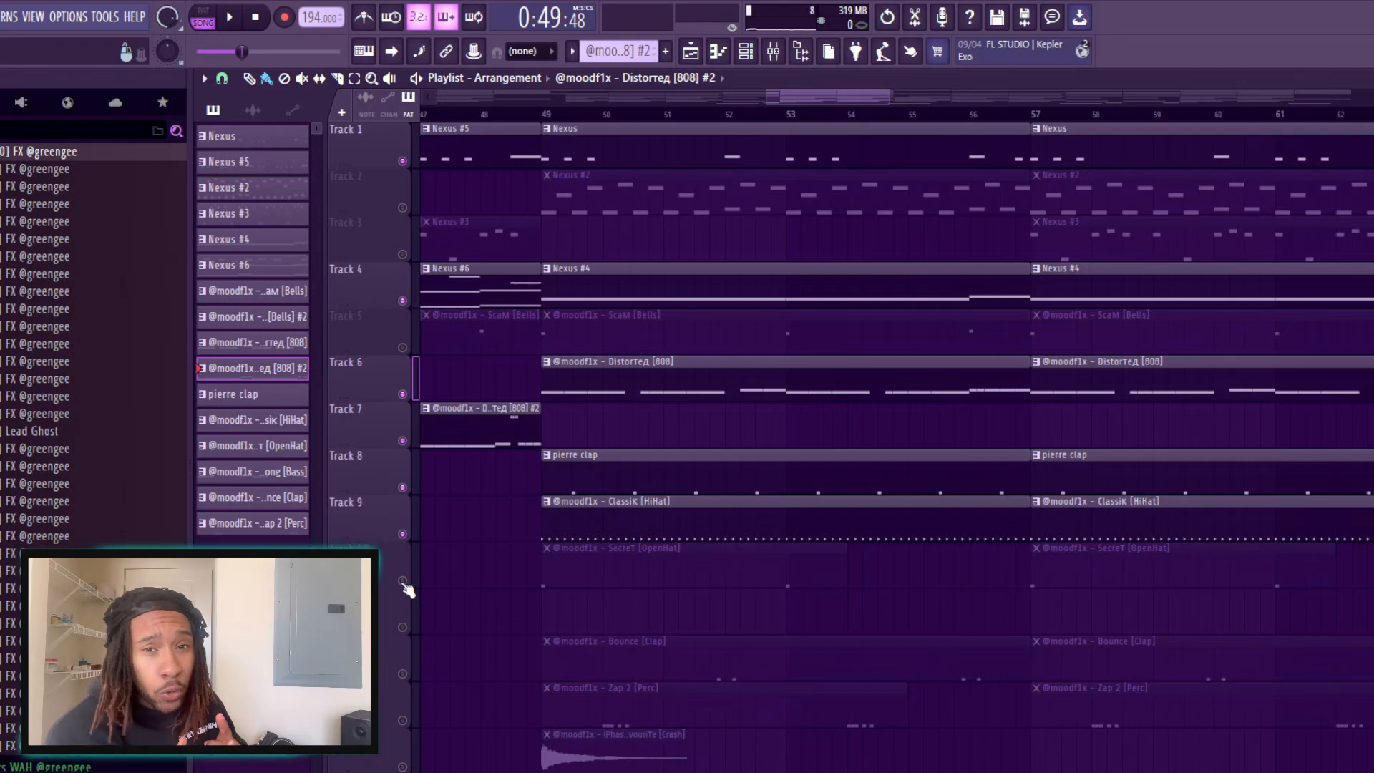
{"action": "right_click", "coordinate": [403, 534]}
{"action": "right_click", "coordinate": [402, 534]}
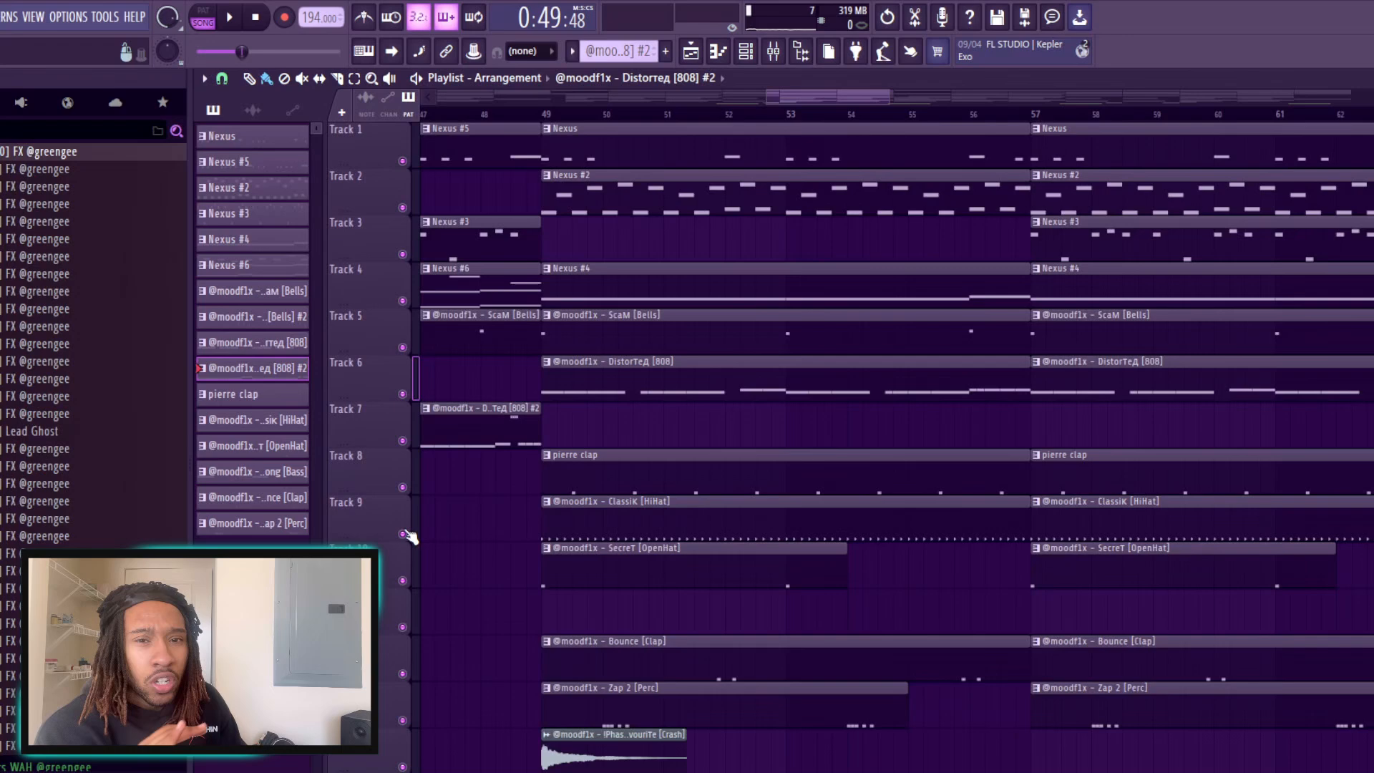
{"action": "left_click", "coordinate": [544, 116]}
{"action": "key", "text": "space"}
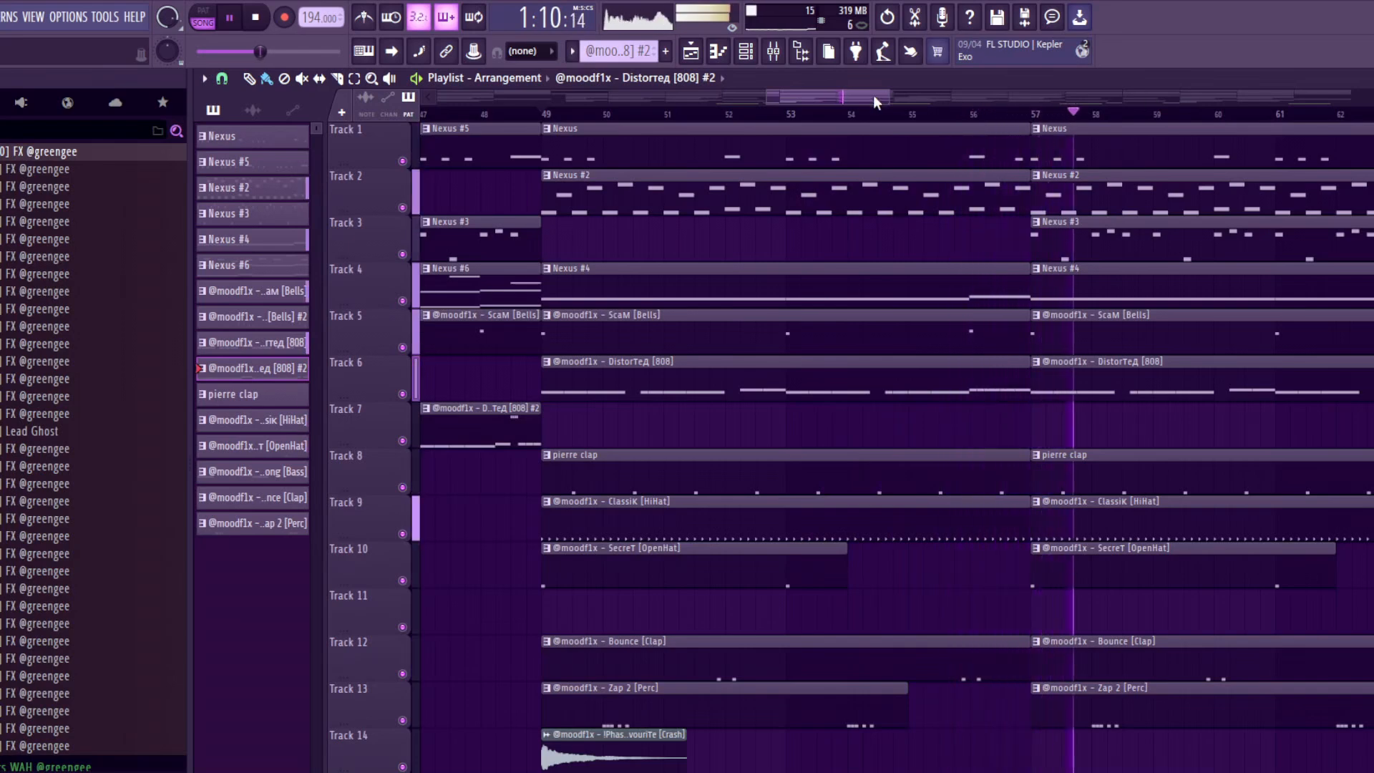
{"action": "left_click_drag", "start_coordinate": [873, 94], "coordinate": [917, 93]}
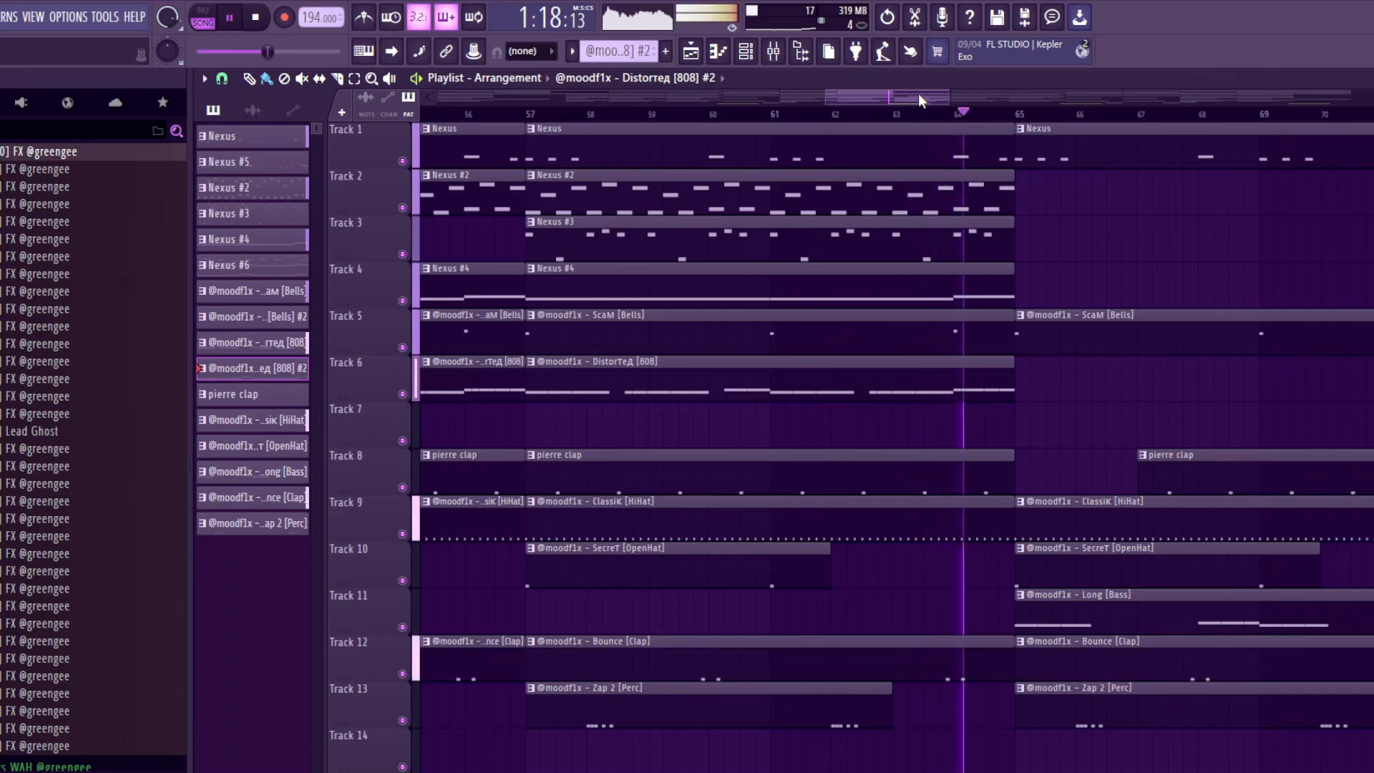
{"action": "key", "text": "space"}
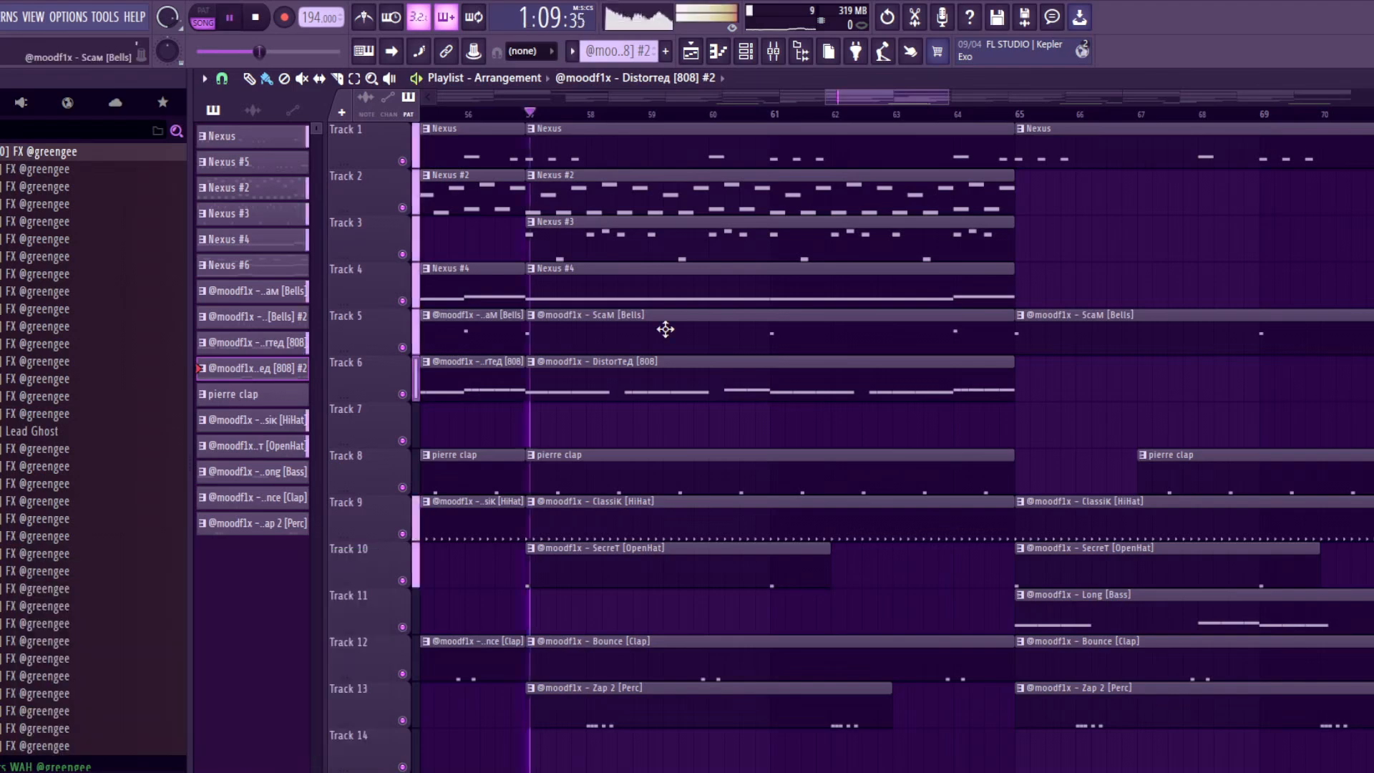
Open the Scam [Bells] pattern from Track 5, listen to its notes in the mix, and stop playback
{"action": "double_click", "coordinate": [662, 325]}
{"action": "scroll", "coordinate": [672, 543], "scroll_direction": "down", "scroll_amount": 3}
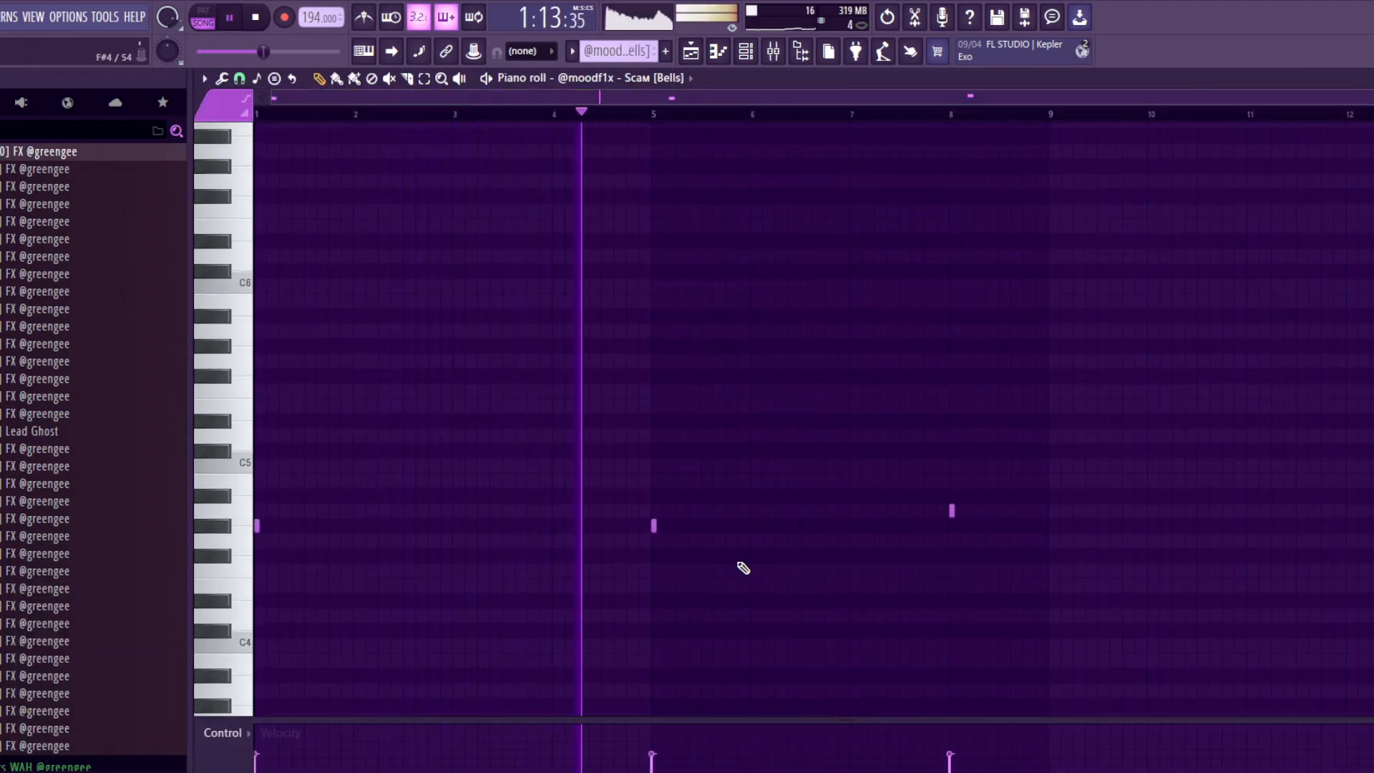
{"action": "left_click", "coordinate": [230, 17]}
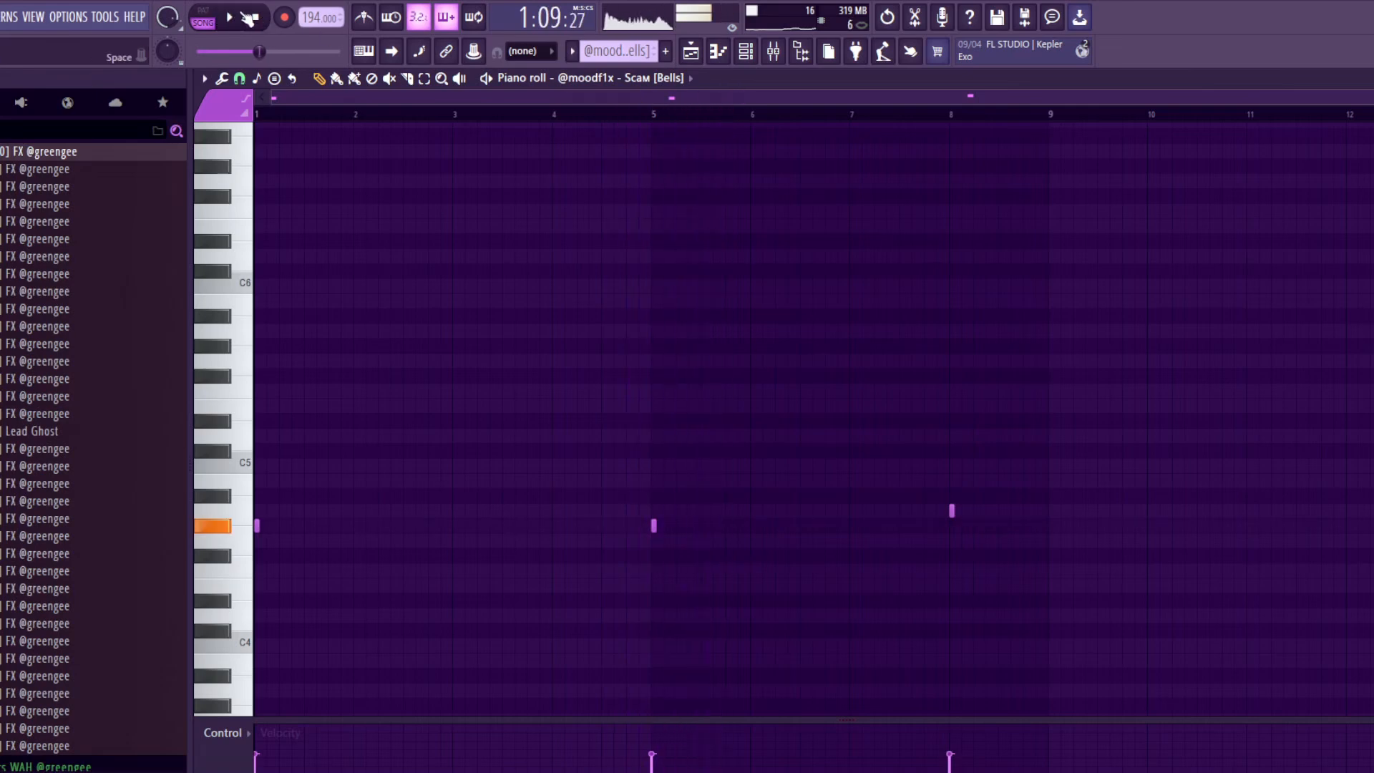
{"action": "left_click", "coordinate": [256, 17]}
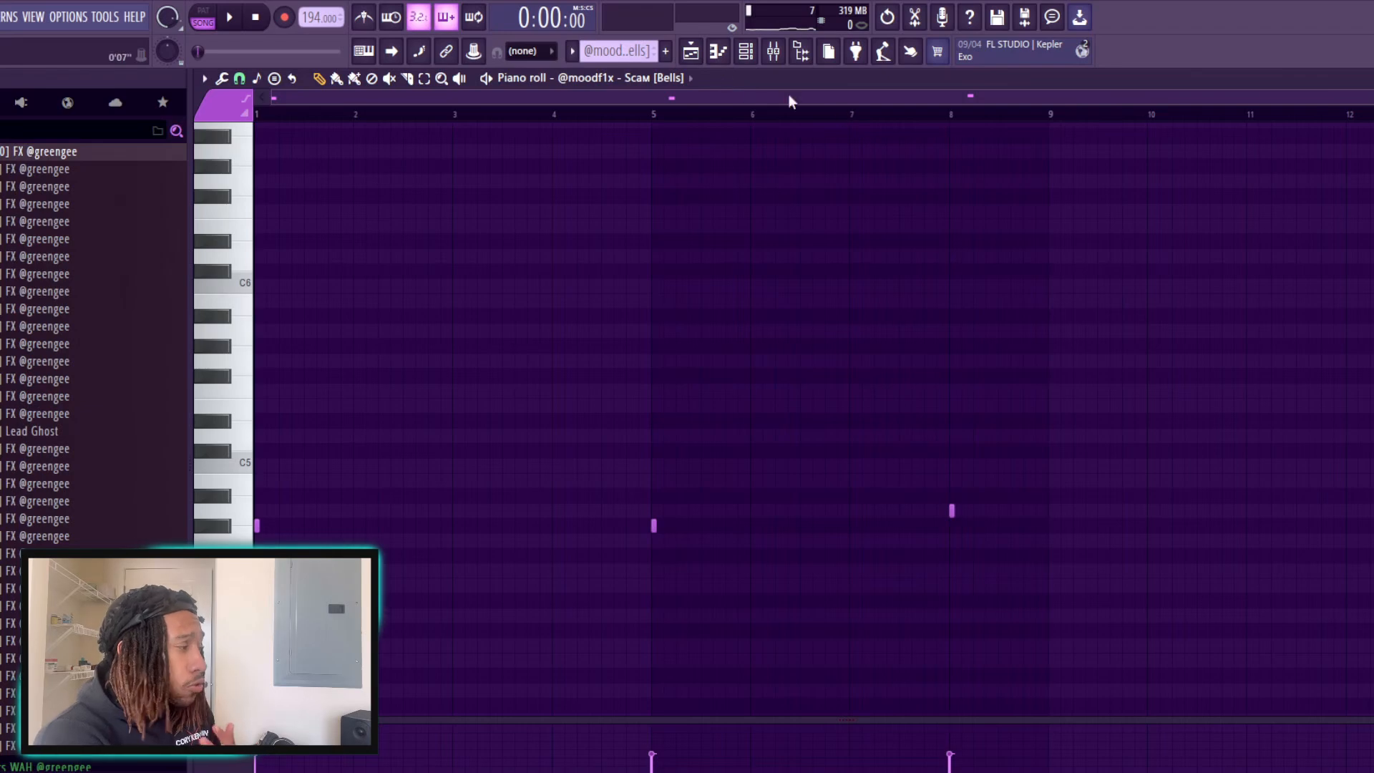
Return to the playlist, open the Scam [Bells] #2 pattern on Track 5 to examine its notes, and stop playback
{"action": "left_click", "coordinate": [691, 50]}
{"action": "left_click_drag", "start_coordinate": [914, 100], "coordinate": [870, 97]}
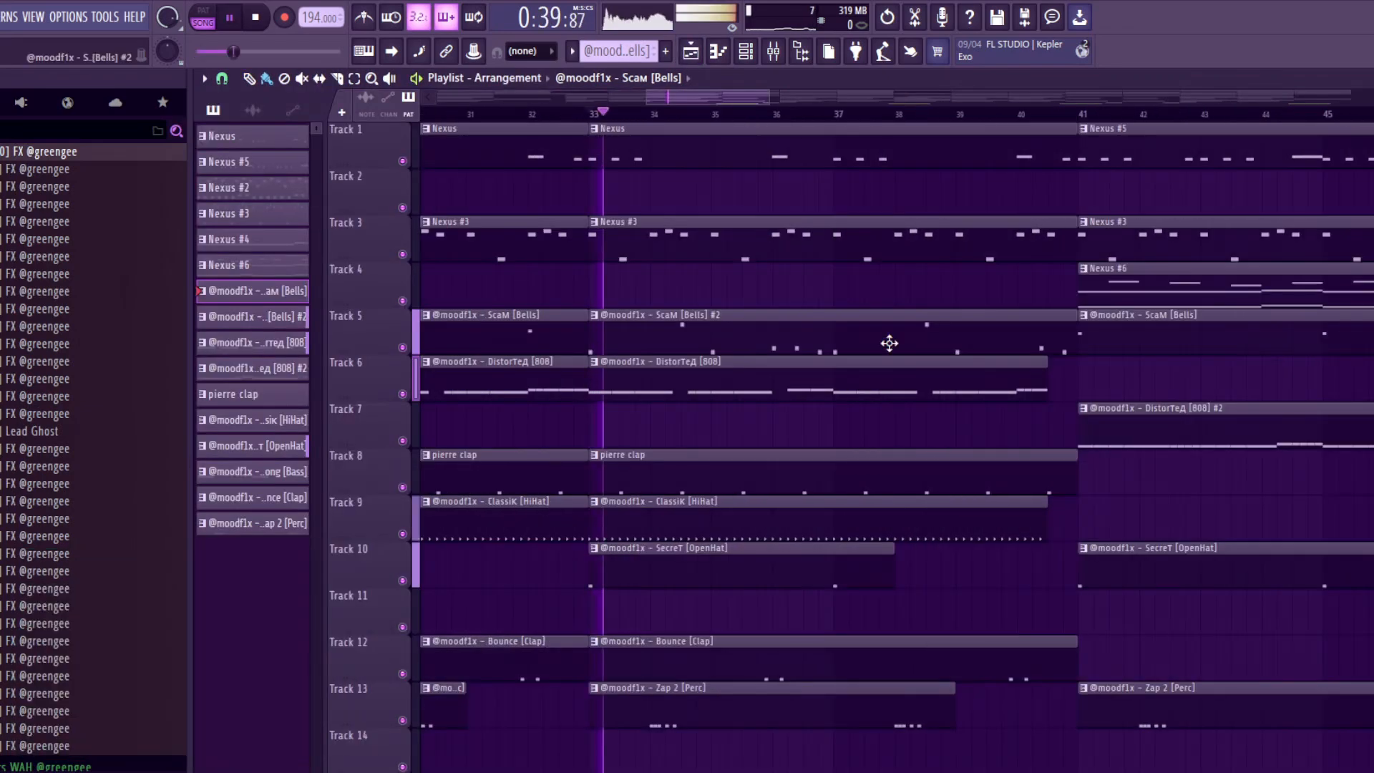
{"action": "double_click", "coordinate": [890, 343]}
{"action": "scroll", "coordinate": [795, 400], "scroll_direction": "down", "scroll_amount": 2}
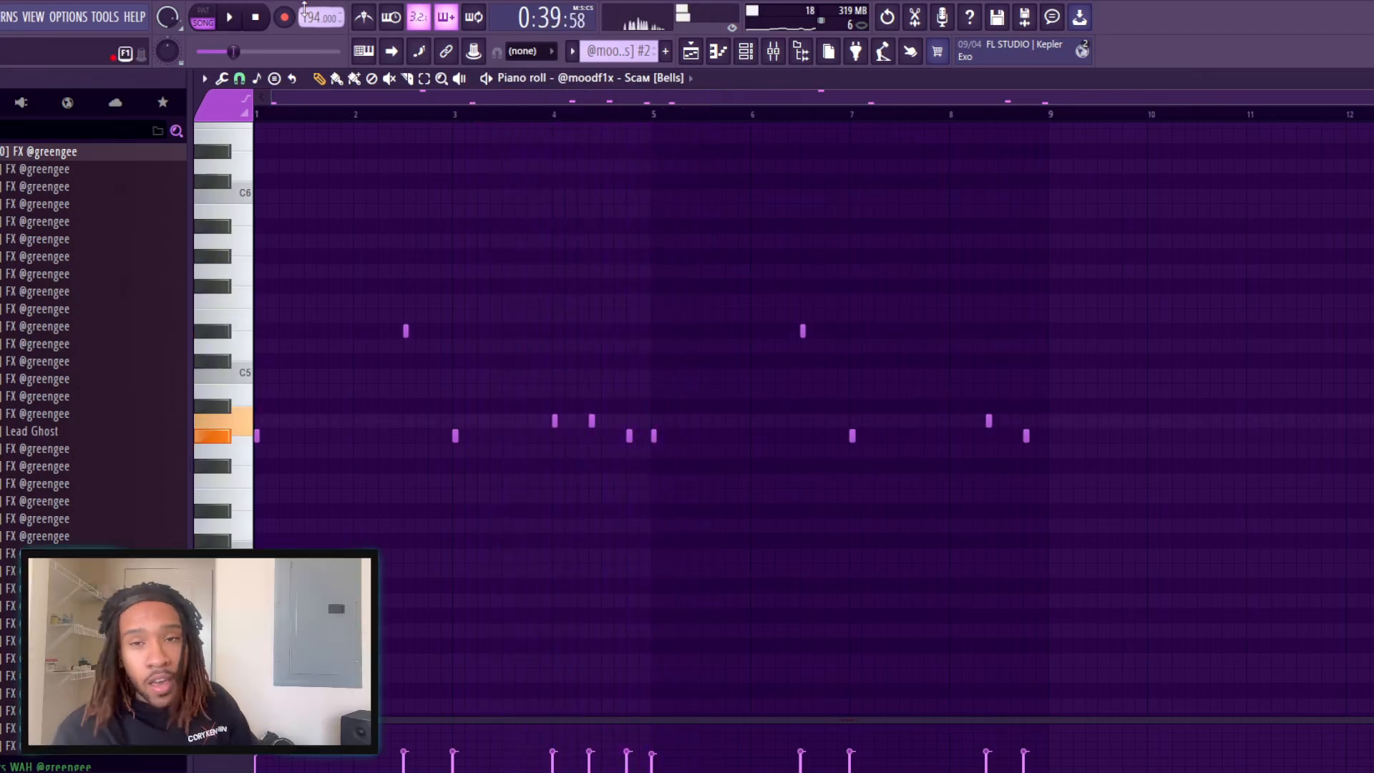
{"action": "left_click", "coordinate": [258, 18]}
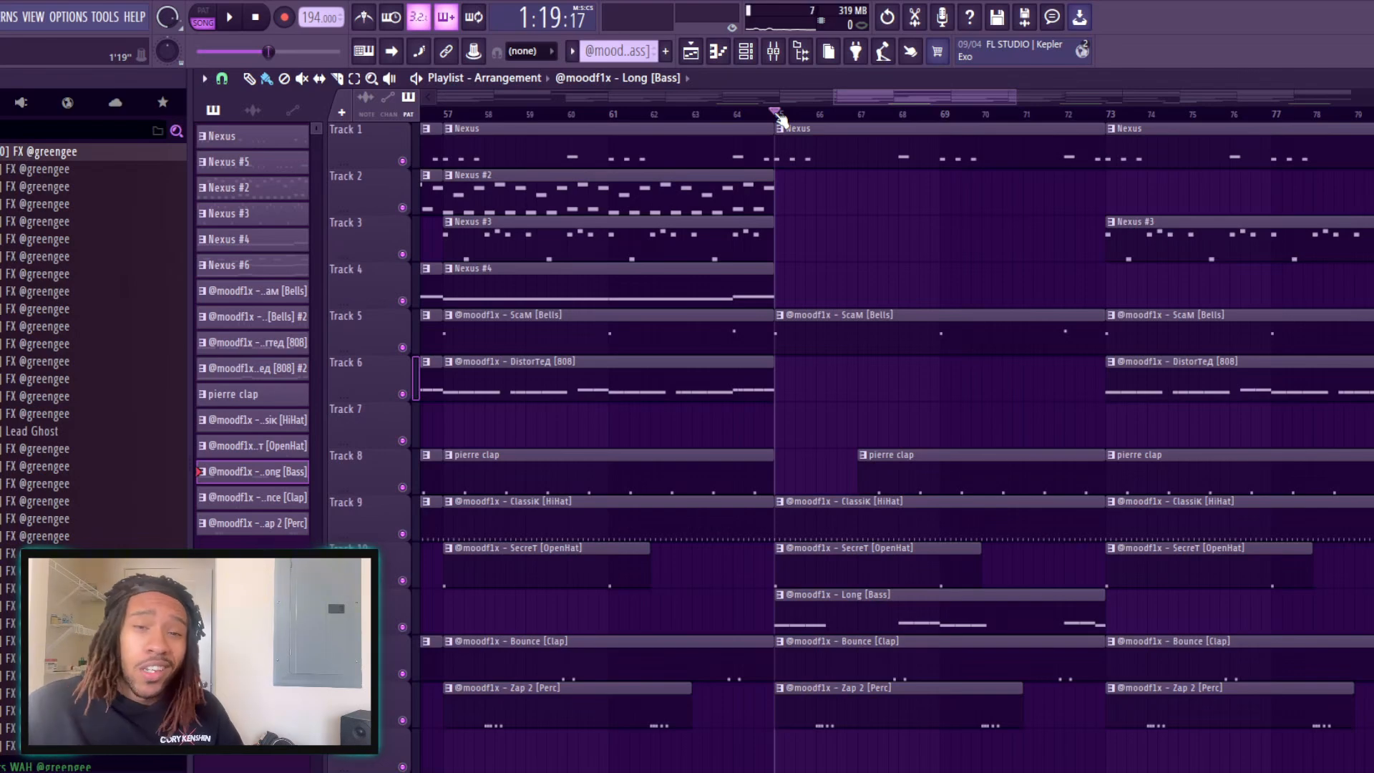
Play the arrangement from bar 65 through the section with the Long [Bass] pattern on Track 11, and stop playback
{"action": "key", "text": "space"}
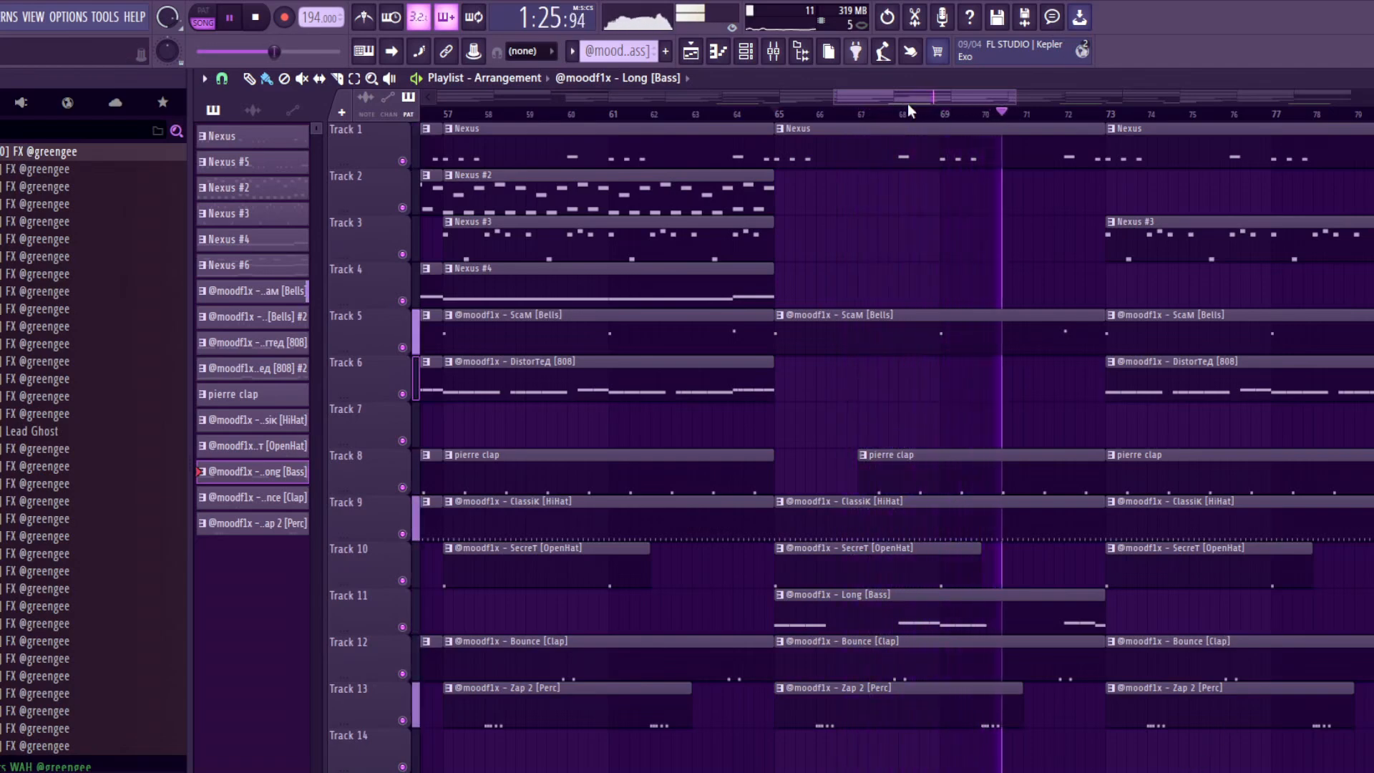
{"action": "left_click_drag", "start_coordinate": [907, 99], "coordinate": [925, 100]}
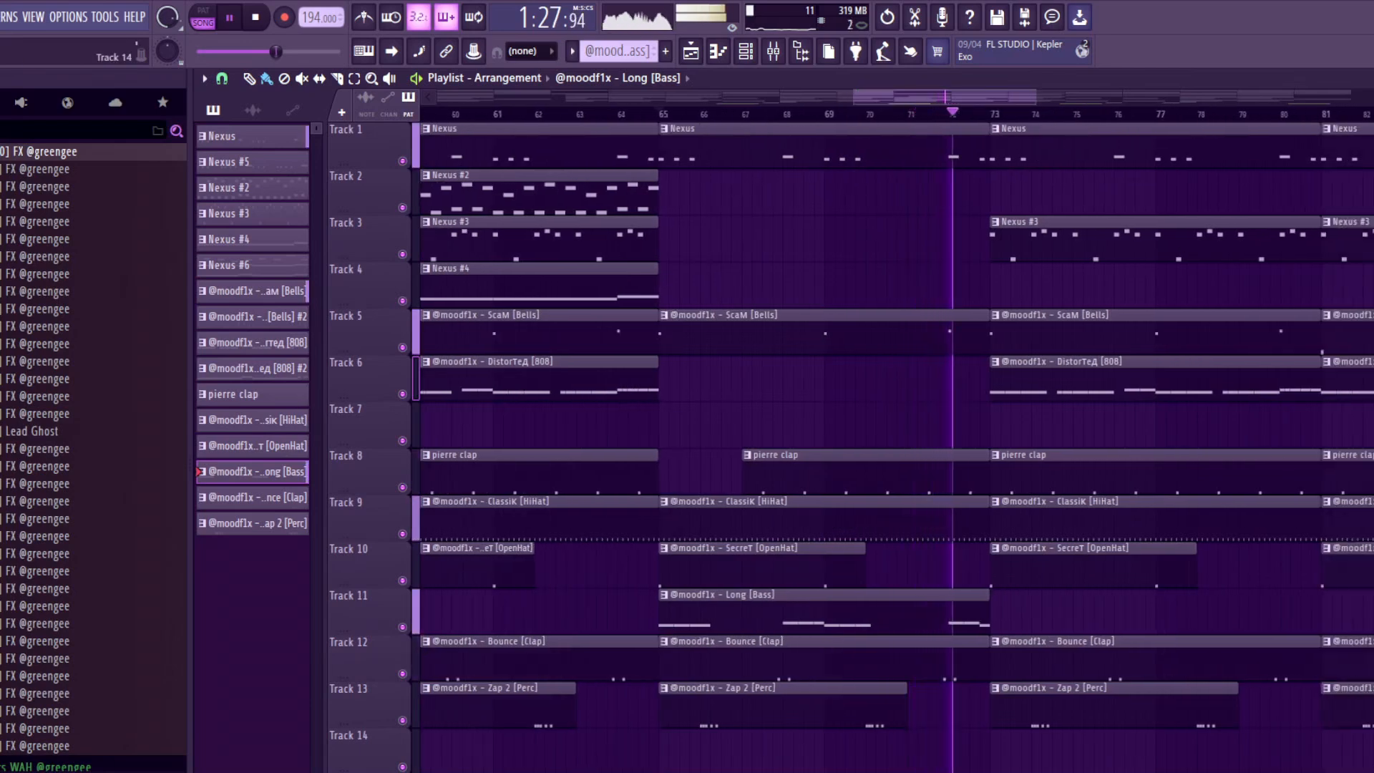
{"action": "key", "text": "space"}
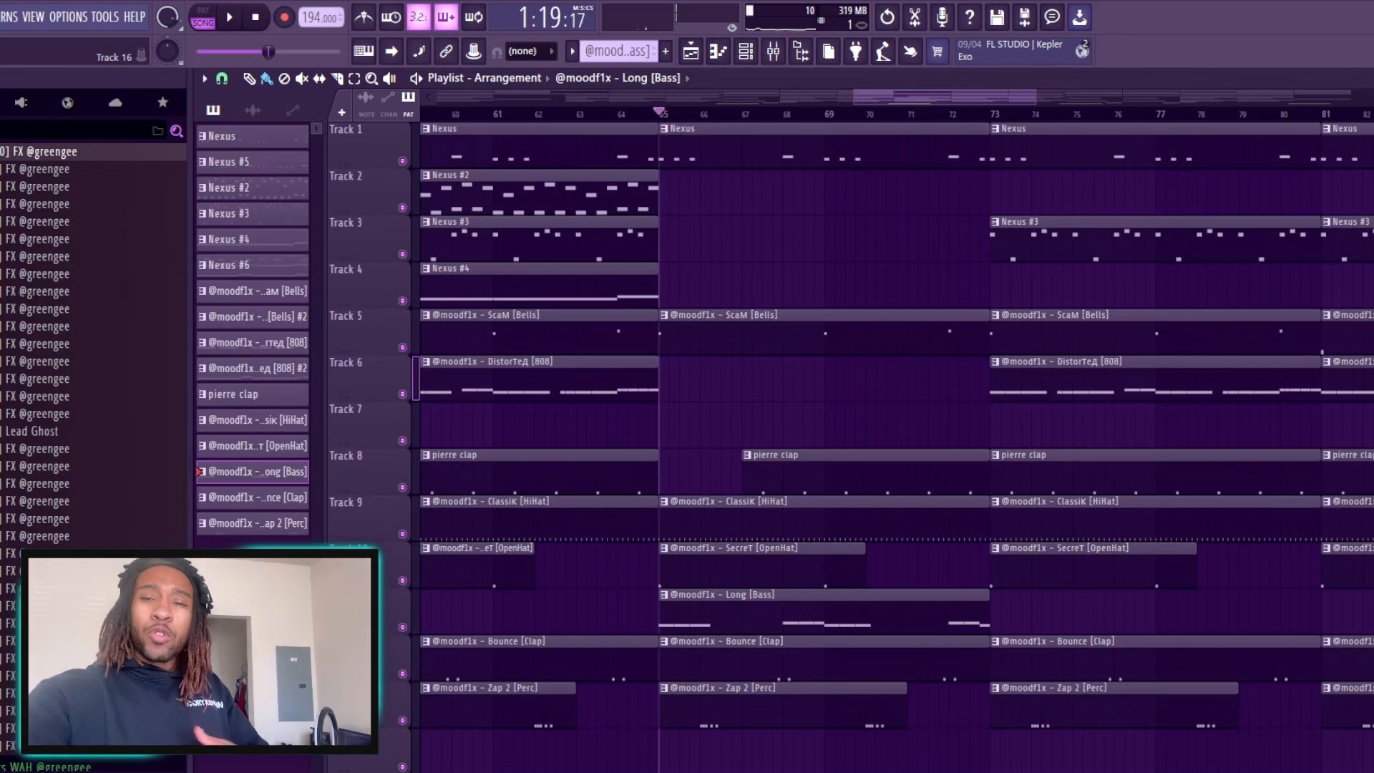
{"action": "scroll", "coordinate": [33, 402], "scroll_direction": "up", "scroll_amount": 4}
{"action": "left_click", "coordinate": [6, 203]}
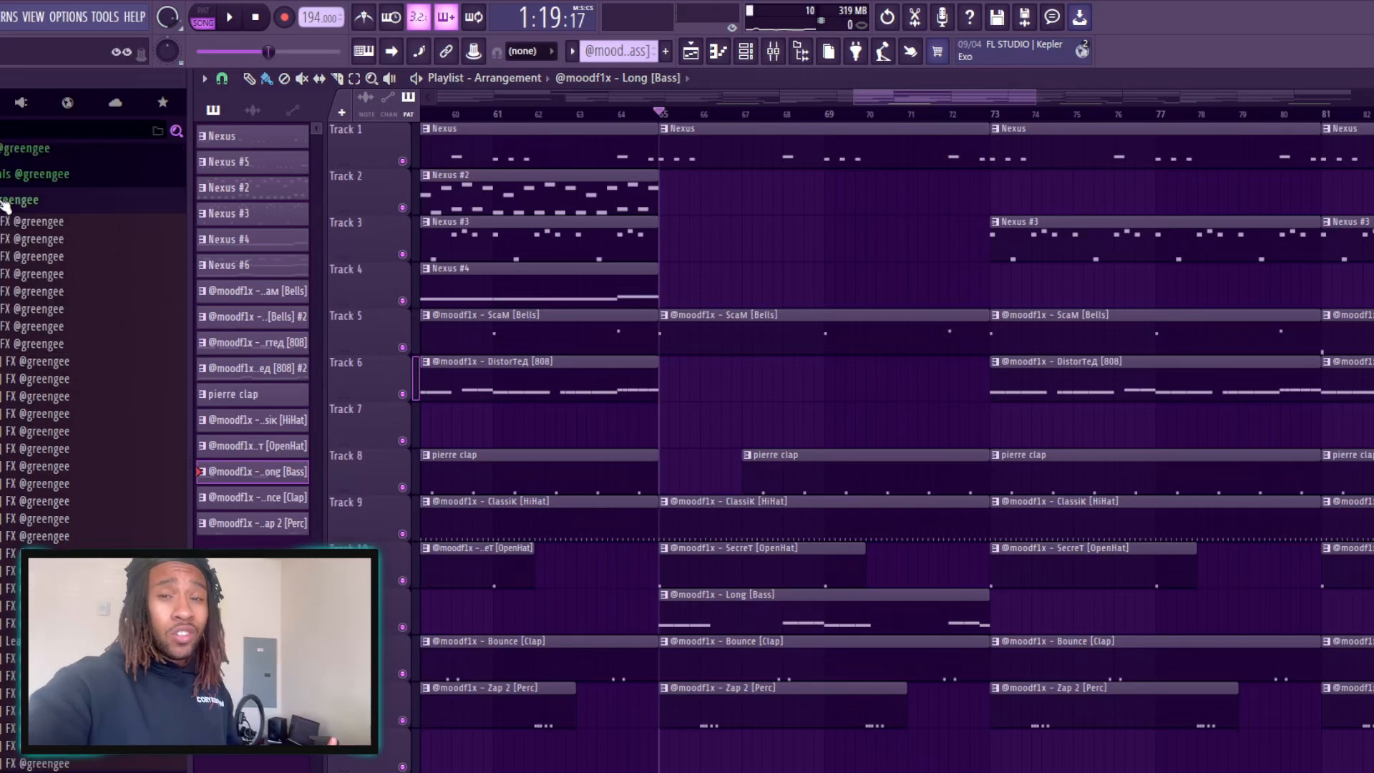